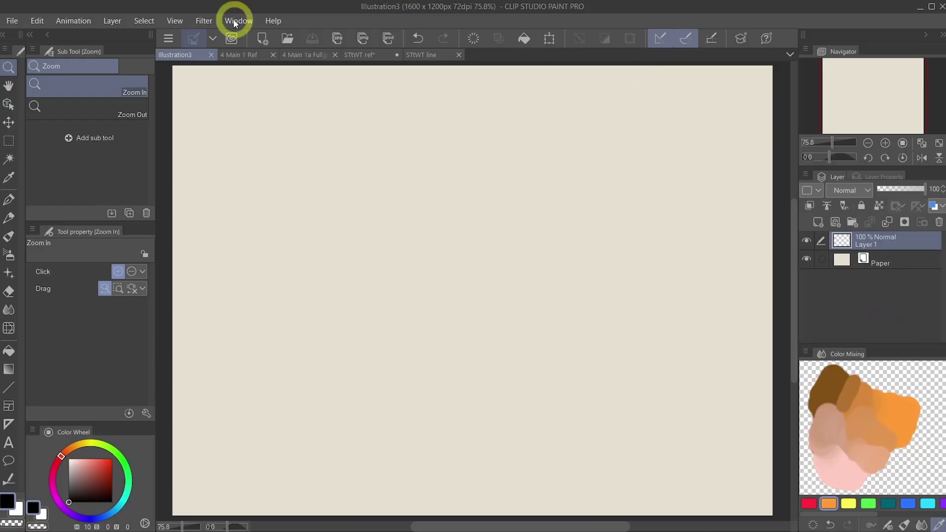
Place the male 3D drawing figure (Ver.2) from the 3D body type materials on the canvas.
{"action": "left_click", "coordinate": [240, 21]}
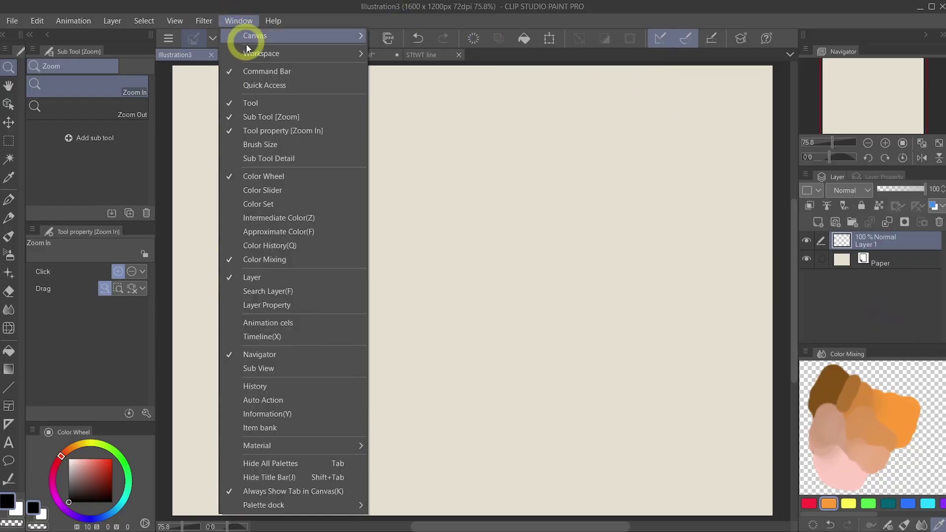
{"action": "mouse_move", "coordinate": [283, 441]}
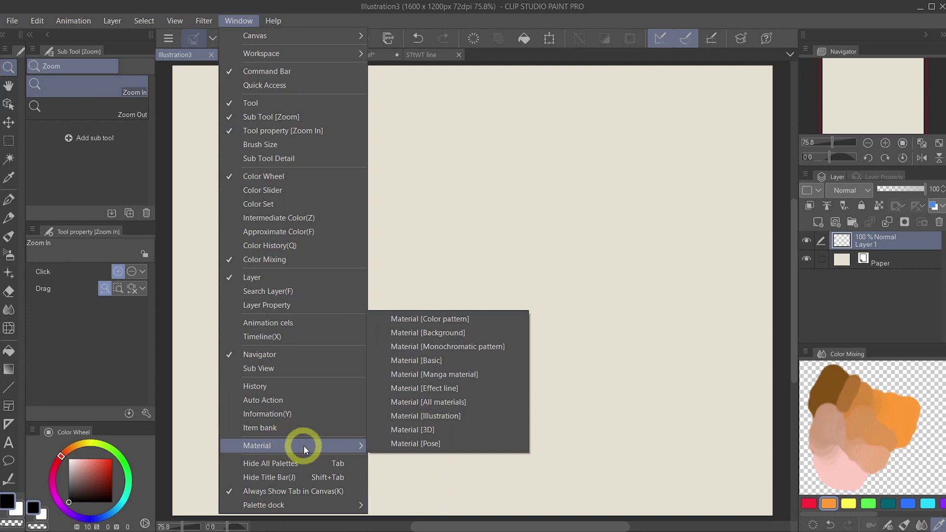
{"action": "left_click", "coordinate": [487, 429]}
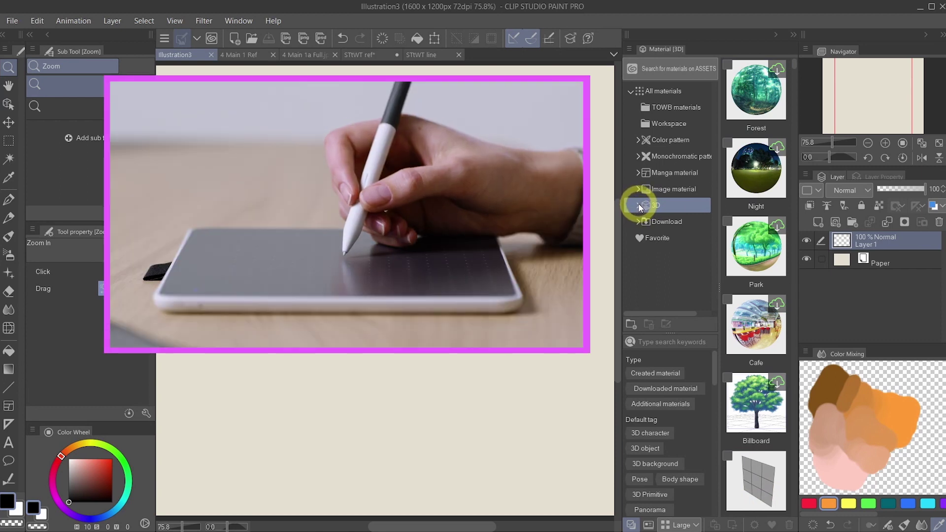
{"action": "left_click", "coordinate": [639, 206]}
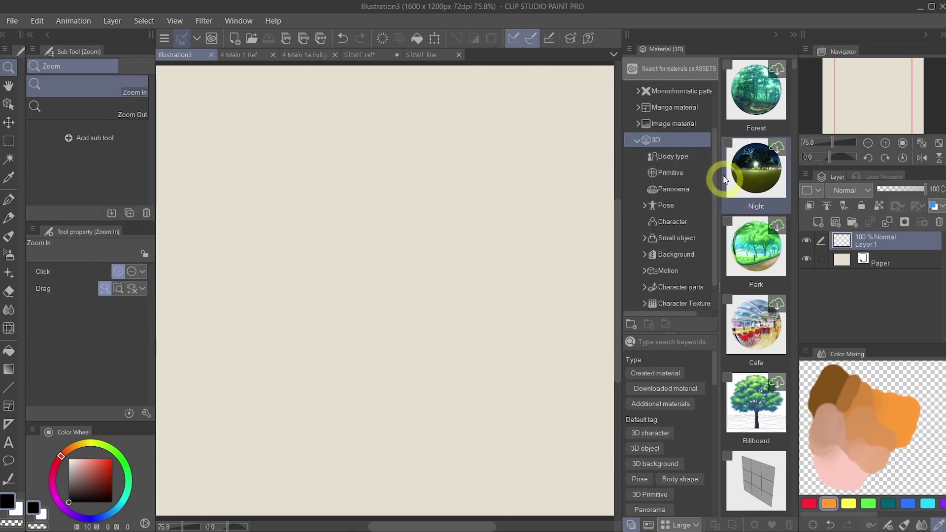
{"action": "left_click", "coordinate": [688, 157]}
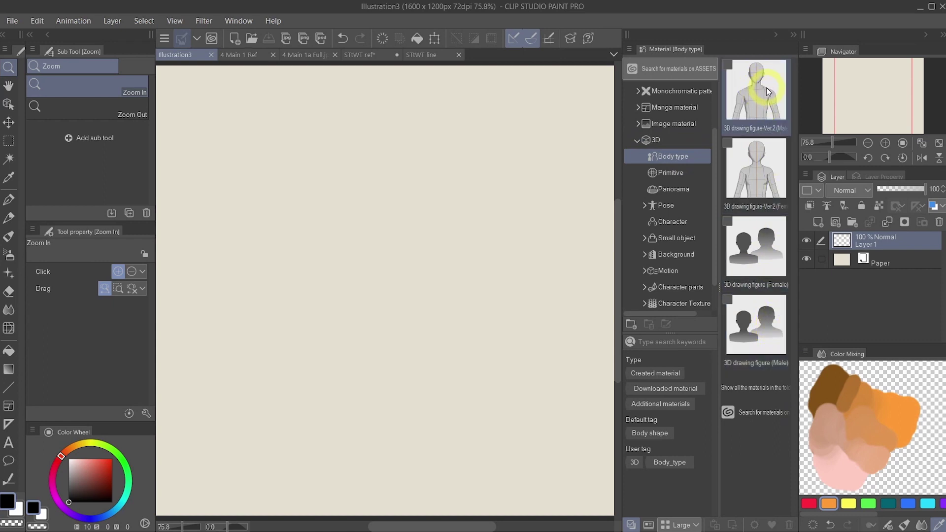
{"action": "left_click", "coordinate": [762, 99]}
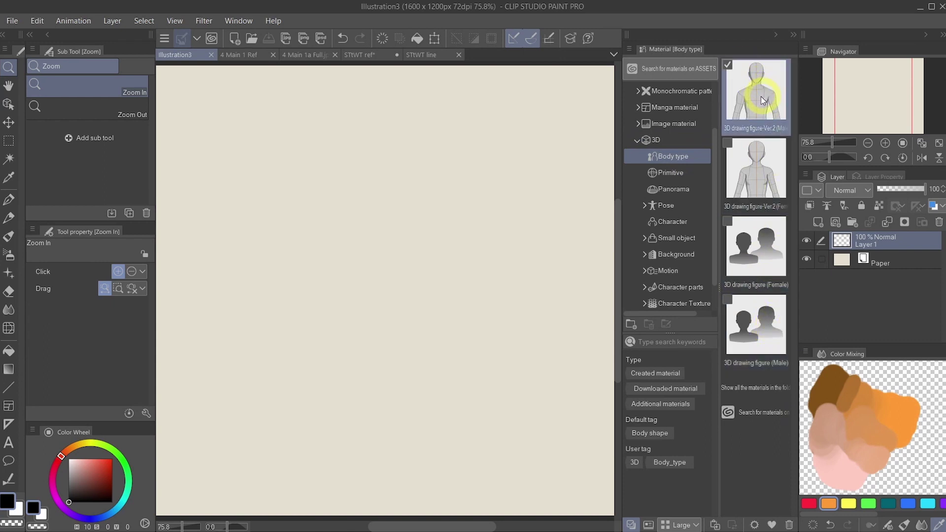
{"action": "mouse_move", "coordinate": [759, 105]}
{"action": "left_mouse_down"}
{"action": "mouse_move", "coordinate": [661, 148]}
{"action": "mouse_move", "coordinate": [492, 258]}
{"action": "mouse_move", "coordinate": [494, 243]}
{"action": "left_mouse_up"}
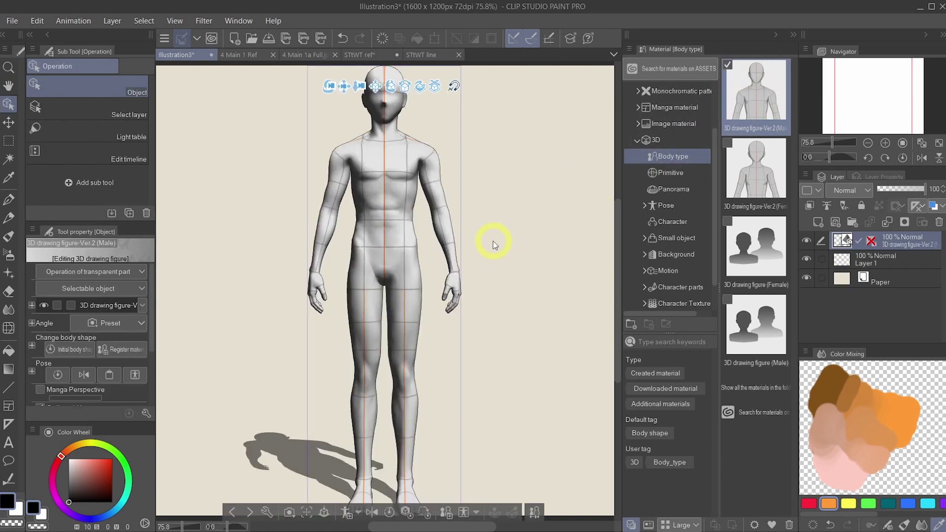
Put away the material palette, then undock the Tool property palette and enlarge it until all the figure's settings fit.
{"action": "left_click", "coordinate": [793, 32]}
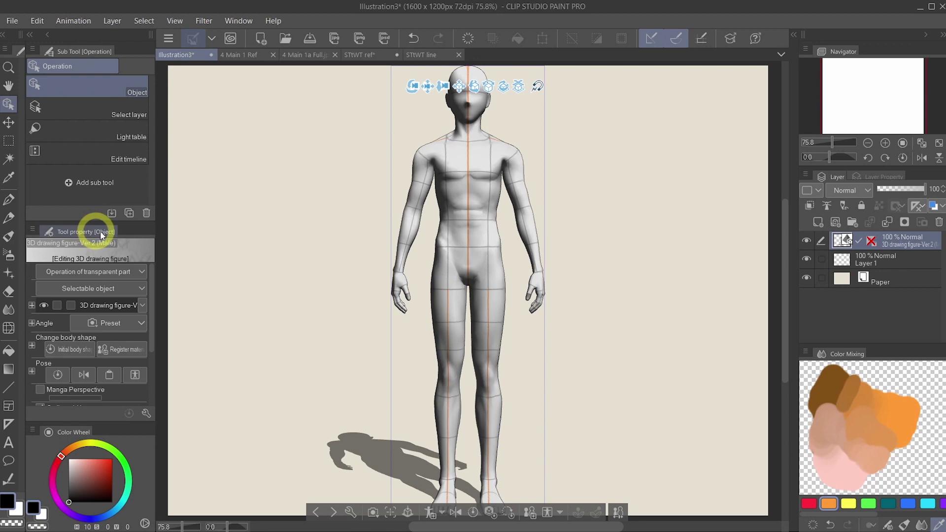
{"action": "left_click_drag", "start_coordinate": [101, 233], "coordinate": [223, 62]}
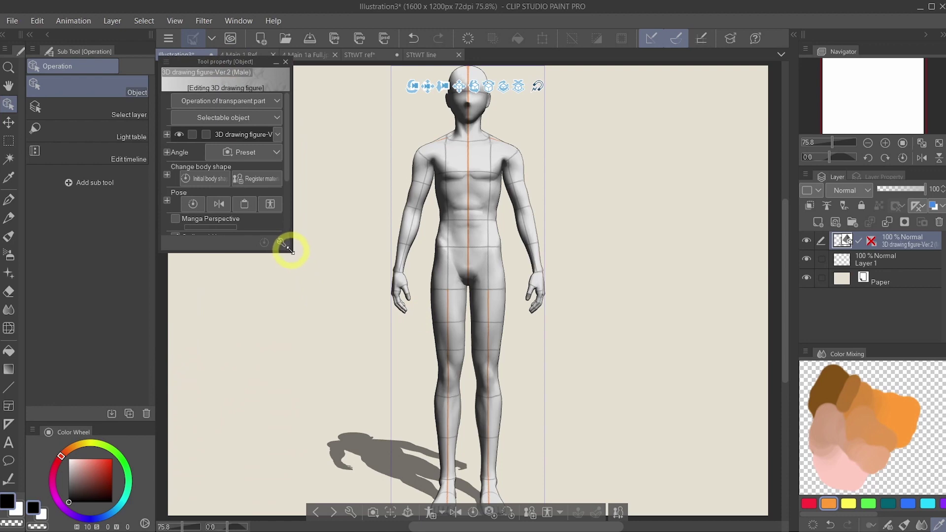
{"action": "left_click_drag", "start_coordinate": [290, 250], "coordinate": [349, 488]}
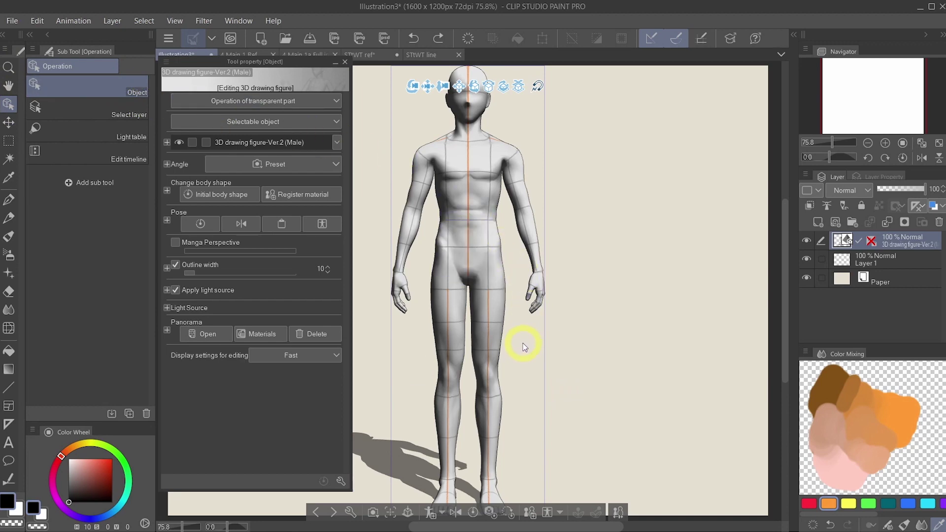
Select the figure and pose its arms with the right hand on the hip and the left hand closer to the body.
{"action": "left_click", "coordinate": [497, 261]}
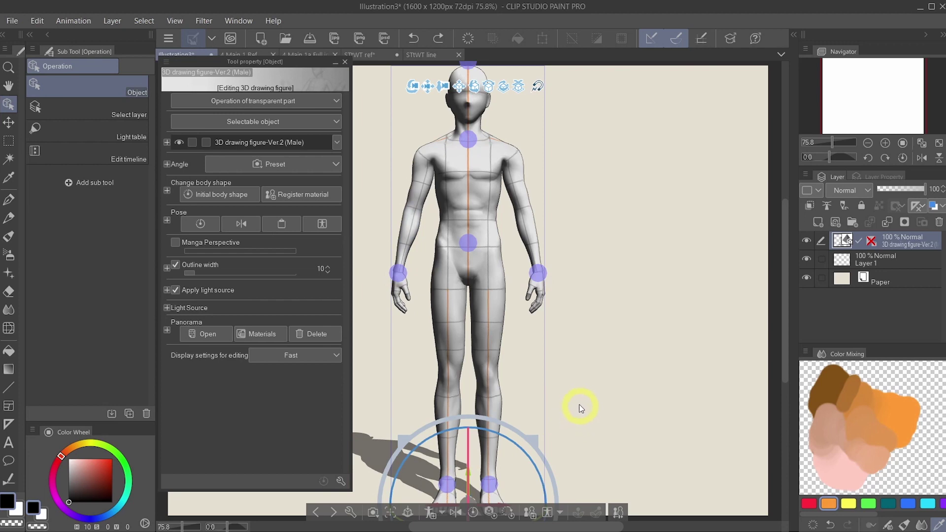
{"action": "left_click", "coordinate": [400, 271]}
{"action": "left_click_drag", "start_coordinate": [402, 269], "coordinate": [430, 238]}
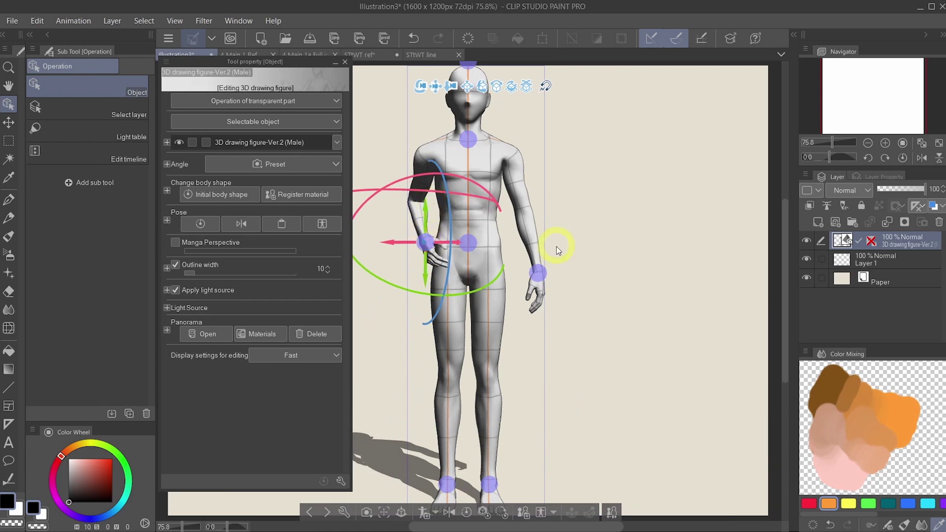
{"action": "left_click", "coordinate": [544, 270]}
{"action": "left_click_drag", "start_coordinate": [544, 269], "coordinate": [525, 263]}
Rotate the figure's upper body and hips in opposite directions to give the torso a slight tilt.
{"action": "left_click", "coordinate": [472, 136]}
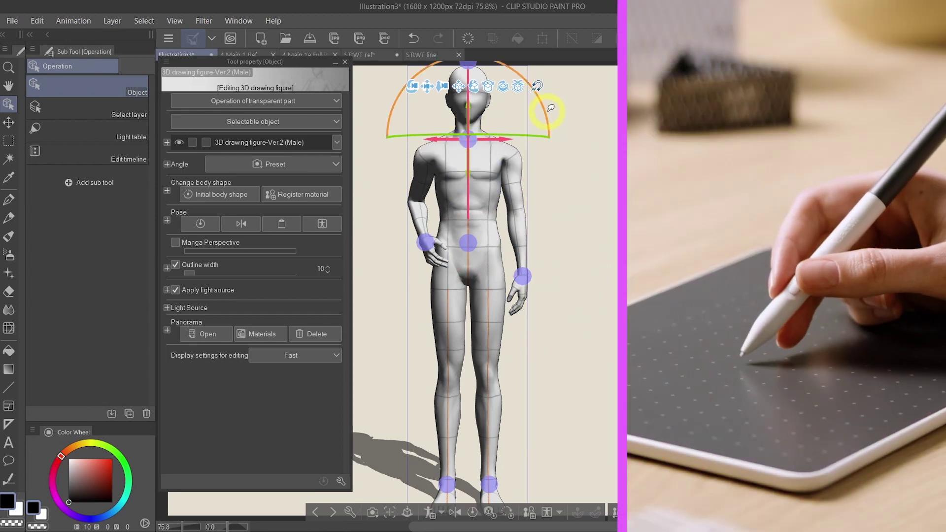
{"action": "left_click_drag", "start_coordinate": [543, 106], "coordinate": [540, 148]}
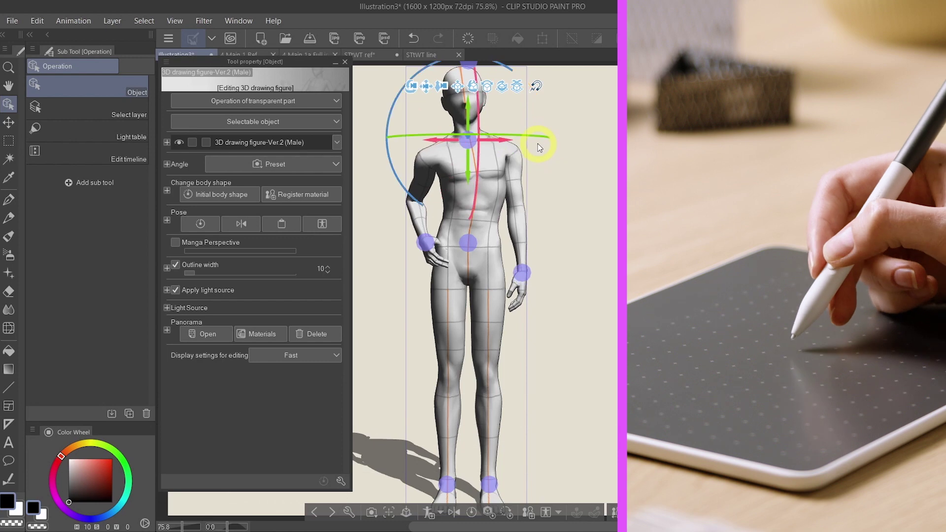
{"action": "left_click", "coordinate": [468, 243]}
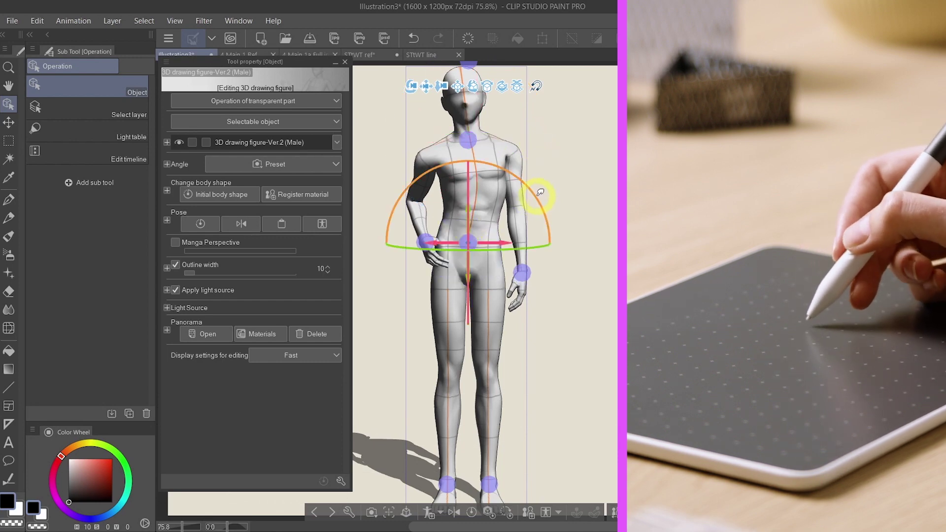
{"action": "left_click_drag", "start_coordinate": [540, 191], "coordinate": [534, 187]}
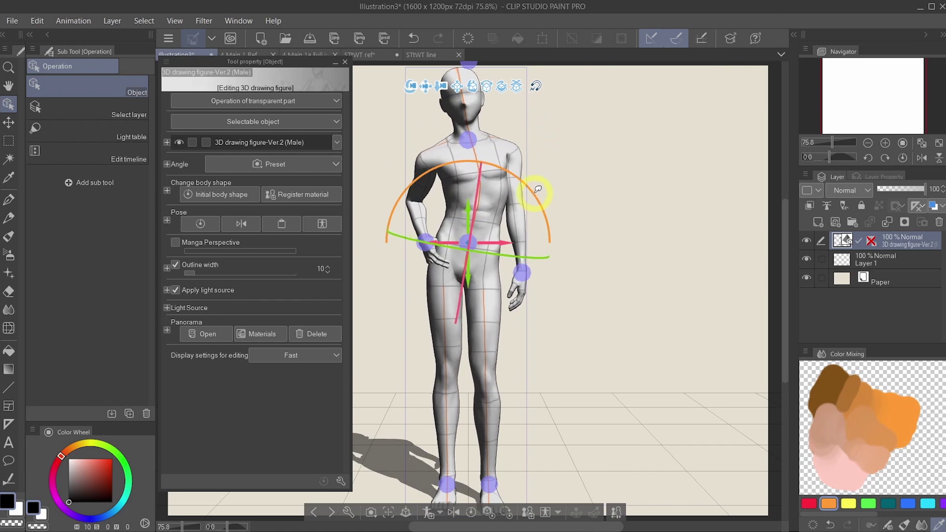
Move the figure's left foot outward and turn its head to look toward its left side.
{"action": "left_click", "coordinate": [502, 483]}
{"action": "left_click_drag", "start_coordinate": [503, 482], "coordinate": [527, 497]}
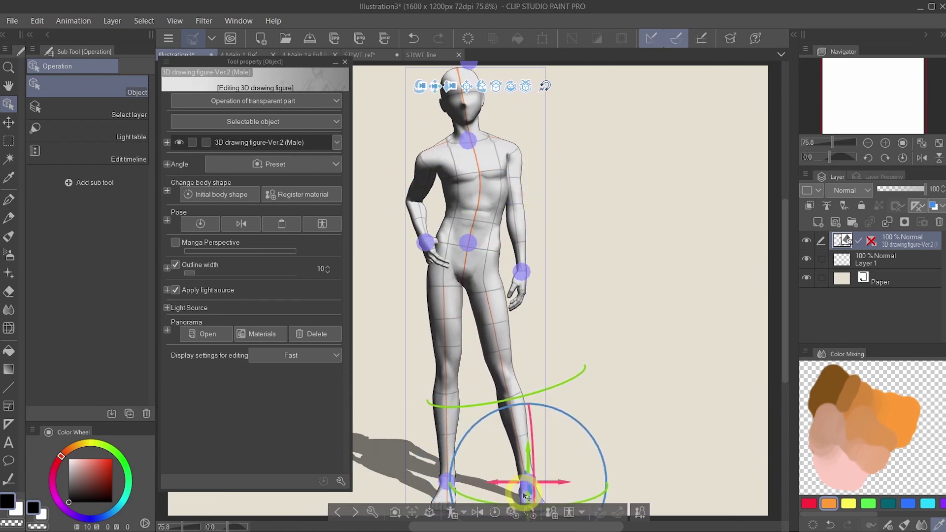
{"action": "left_click", "coordinate": [524, 270]}
{"action": "left_click_drag", "start_coordinate": [534, 272], "coordinate": [523, 271]}
{"action": "left_click_drag", "start_coordinate": [467, 63], "coordinate": [693, 157]}
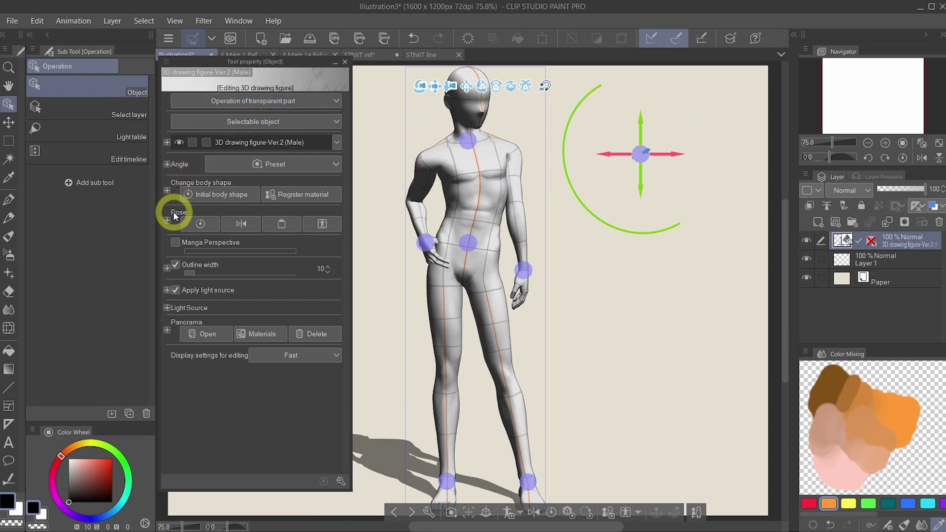
{"action": "key", "text": "ctrl+z"}
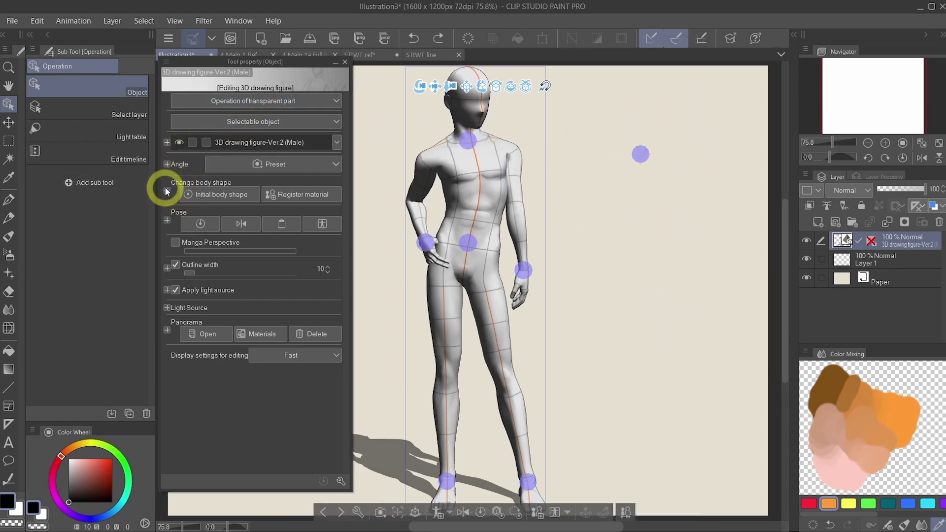
Set the figure's full-body shape to 32 vertically and -19 horizontally, and widen the shoulders to 20.
{"action": "left_click", "coordinate": [166, 191]}
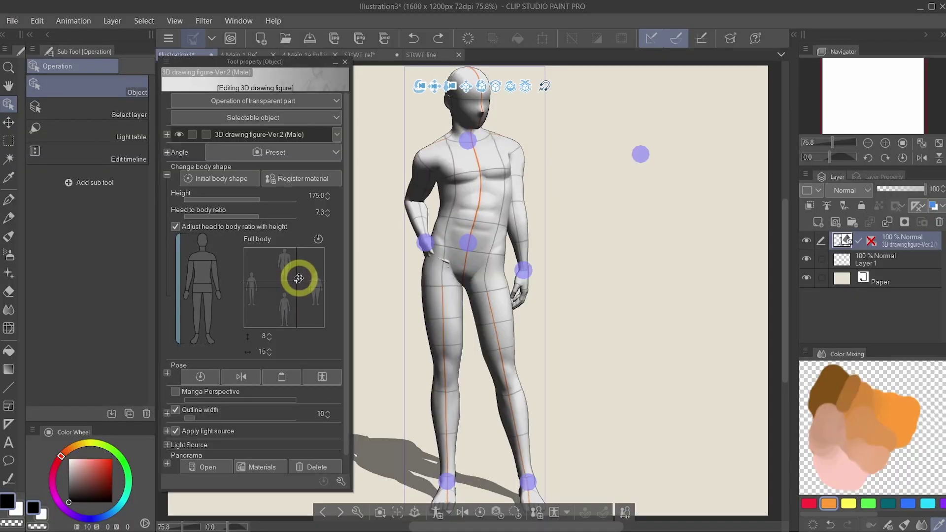
{"action": "left_click_drag", "start_coordinate": [298, 279], "coordinate": [269, 262]}
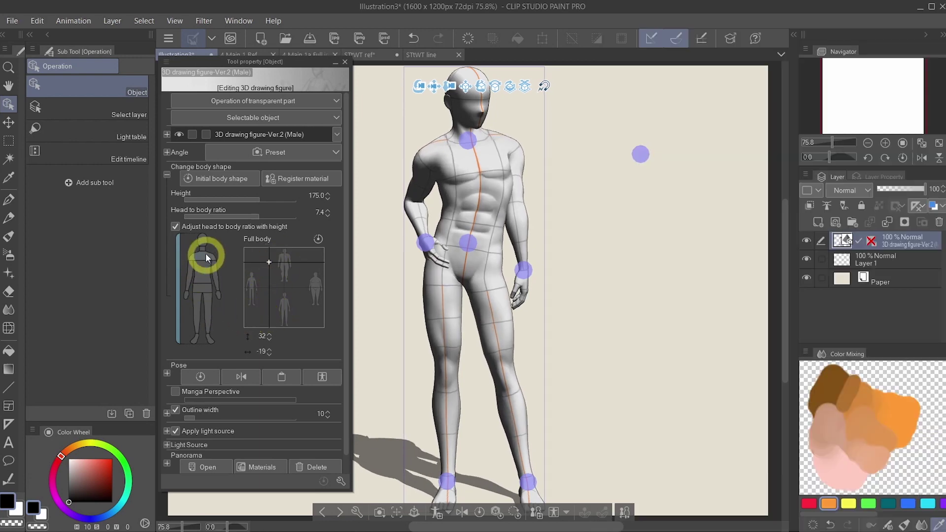
{"action": "left_click", "coordinate": [204, 252]}
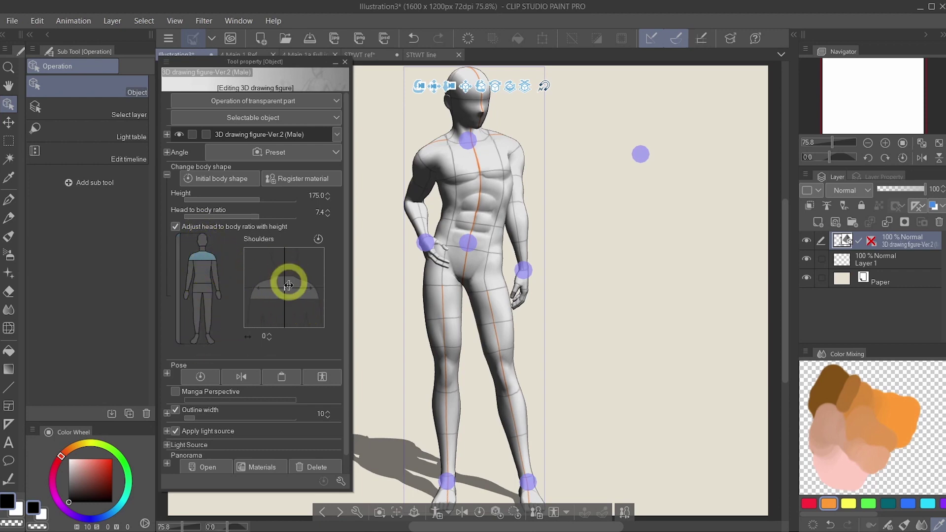
{"action": "mouse_move", "coordinate": [288, 285]}
{"action": "left_mouse_down"}
{"action": "mouse_move", "coordinate": [281, 283]}
{"action": "mouse_move", "coordinate": [300, 291]}
{"action": "left_mouse_up"}
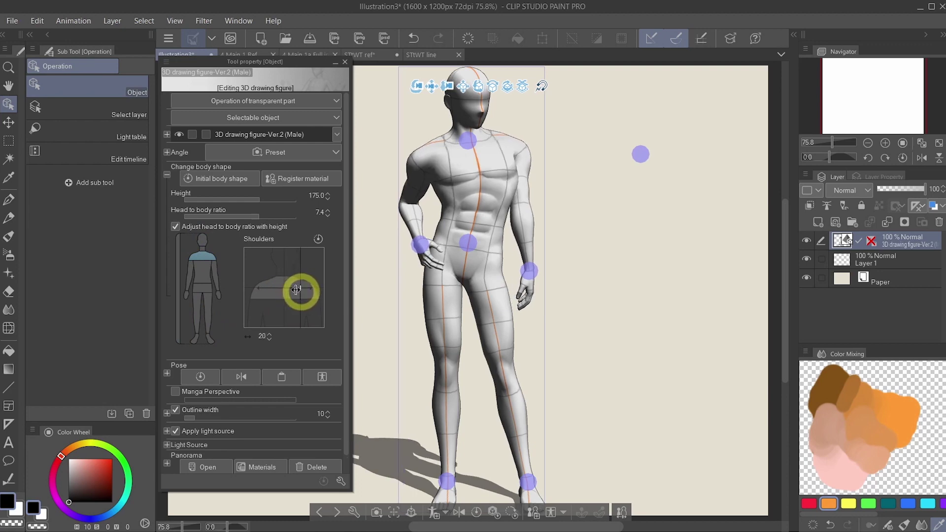
Set the figure's legs to -1 vertically and 12 horizontally, and its head-to-body ratio to 6.9 without linking it to height.
{"action": "left_click", "coordinate": [202, 285]}
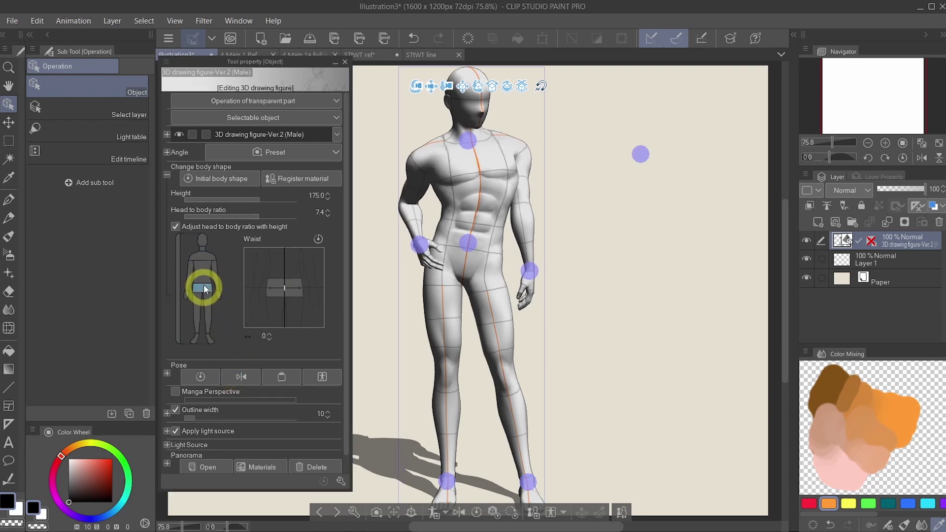
{"action": "mouse_move", "coordinate": [294, 298]}
{"action": "left_mouse_down"}
{"action": "mouse_move", "coordinate": [294, 283]}
{"action": "mouse_move", "coordinate": [284, 290]}
{"action": "mouse_move", "coordinate": [301, 269]}
{"action": "mouse_move", "coordinate": [294, 299]}
{"action": "mouse_move", "coordinate": [294, 289]}
{"action": "left_mouse_up"}
{"action": "left_click", "coordinate": [211, 306]}
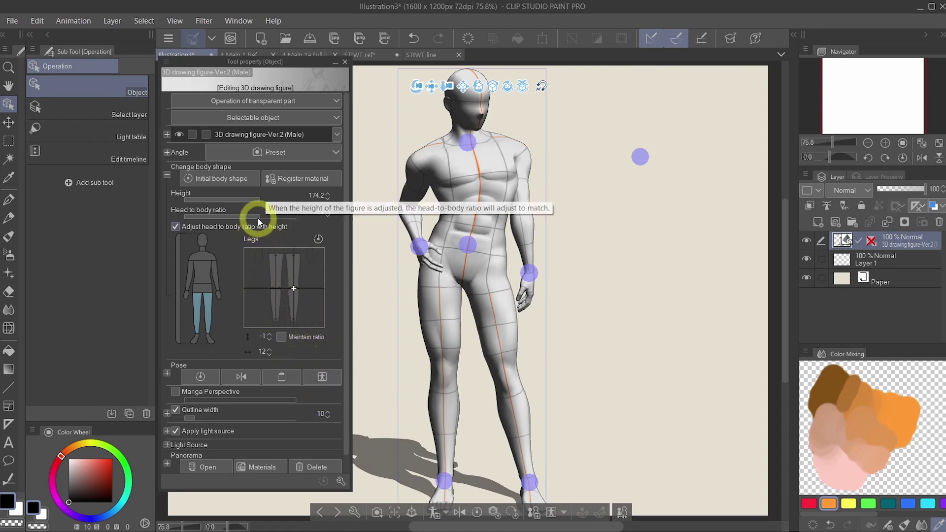
{"action": "mouse_move", "coordinate": [258, 215]}
{"action": "left_mouse_down"}
{"action": "mouse_move", "coordinate": [210, 224]}
{"action": "mouse_move", "coordinate": [253, 214]}
{"action": "left_mouse_up"}
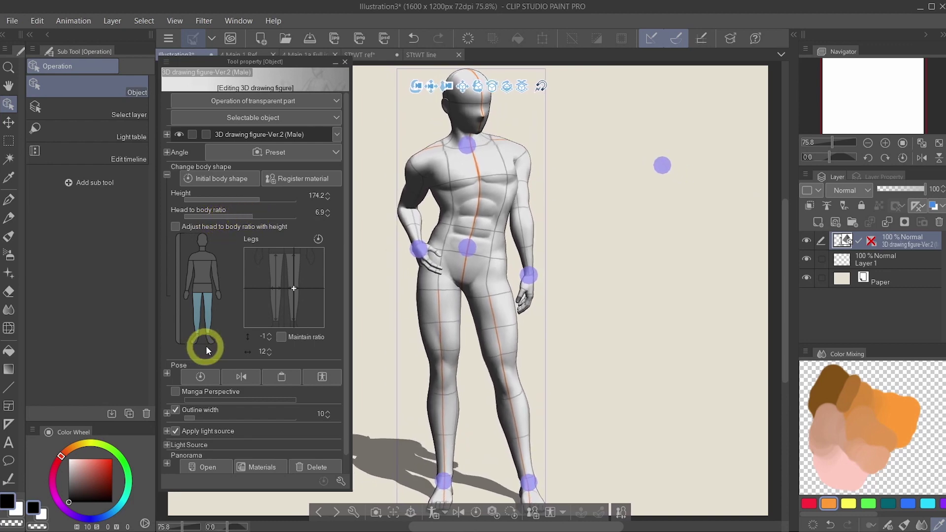
{"action": "left_click", "coordinate": [167, 175]}
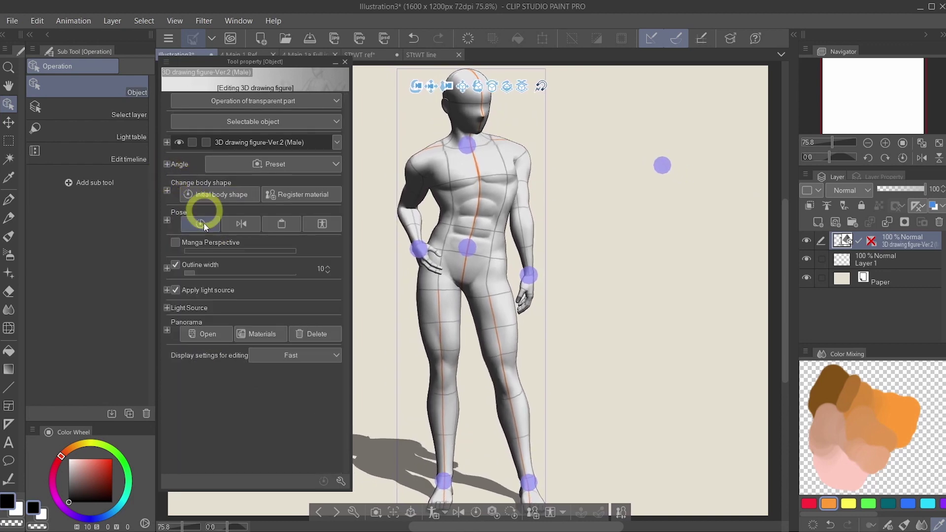
Expand the figure's shadow and light source settings and rotate the directional light so it shines from above.
{"action": "left_click", "coordinate": [167, 291]}
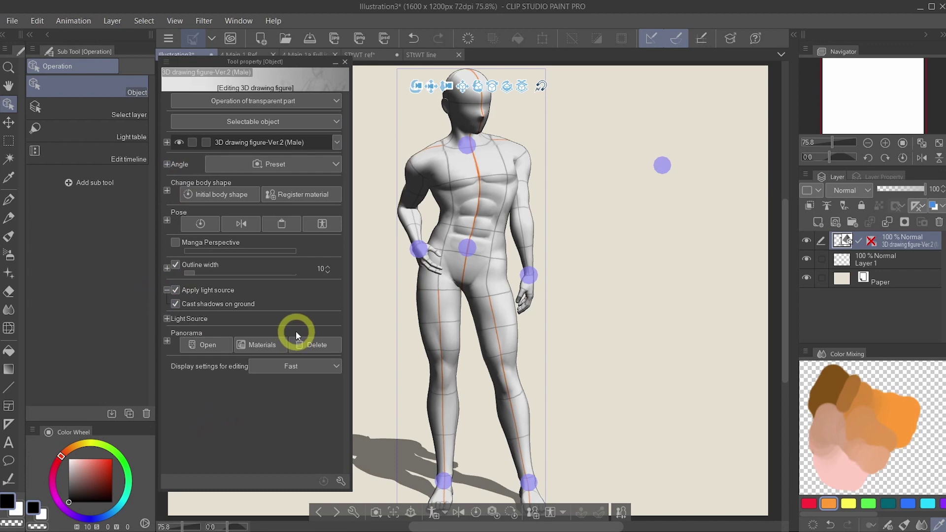
{"action": "left_click", "coordinate": [167, 319]}
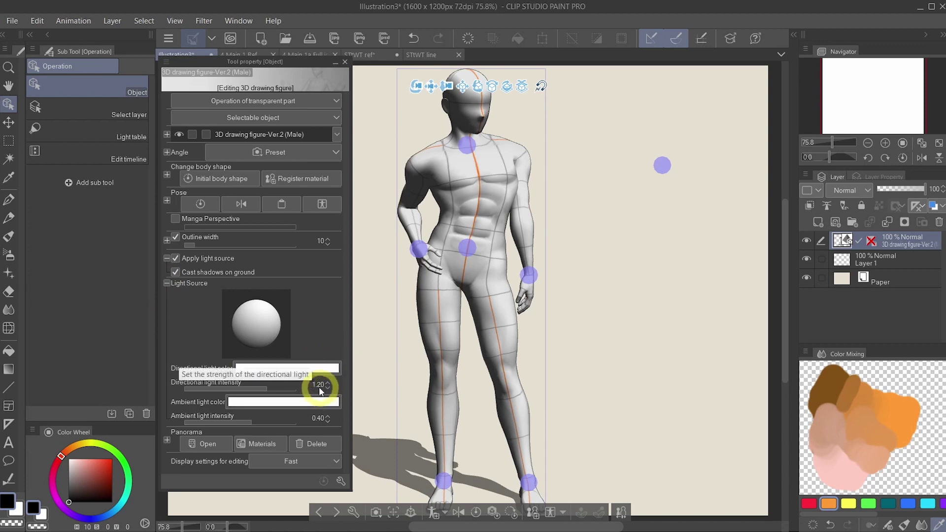
{"action": "mouse_move", "coordinate": [245, 322]}
{"action": "left_mouse_down"}
{"action": "mouse_move", "coordinate": [291, 325]}
{"action": "mouse_move", "coordinate": [287, 348]}
{"action": "mouse_move", "coordinate": [278, 337]}
{"action": "mouse_move", "coordinate": [302, 314]}
{"action": "mouse_move", "coordinate": [306, 331]}
{"action": "mouse_move", "coordinate": [309, 314]}
{"action": "left_mouse_up"}
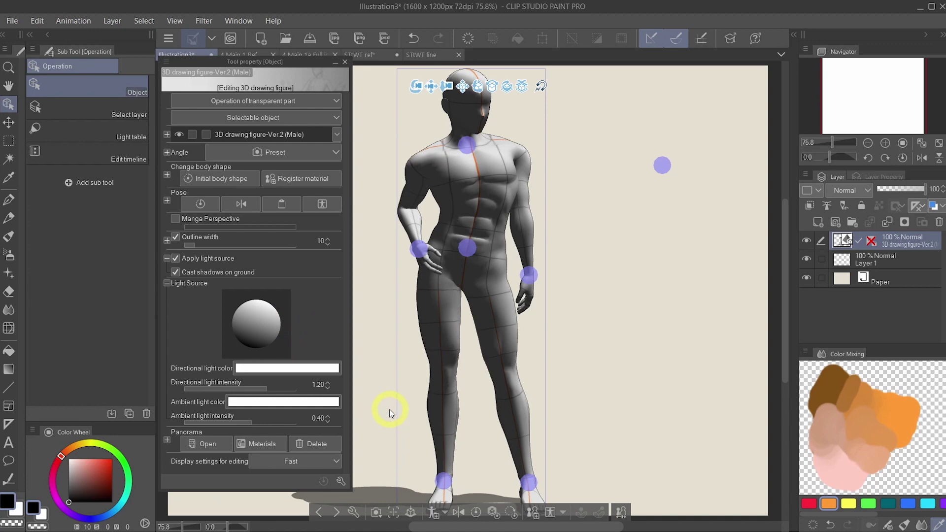
Try lighting the figure with Directional light 2 as well.
{"action": "left_click", "coordinate": [337, 134]}
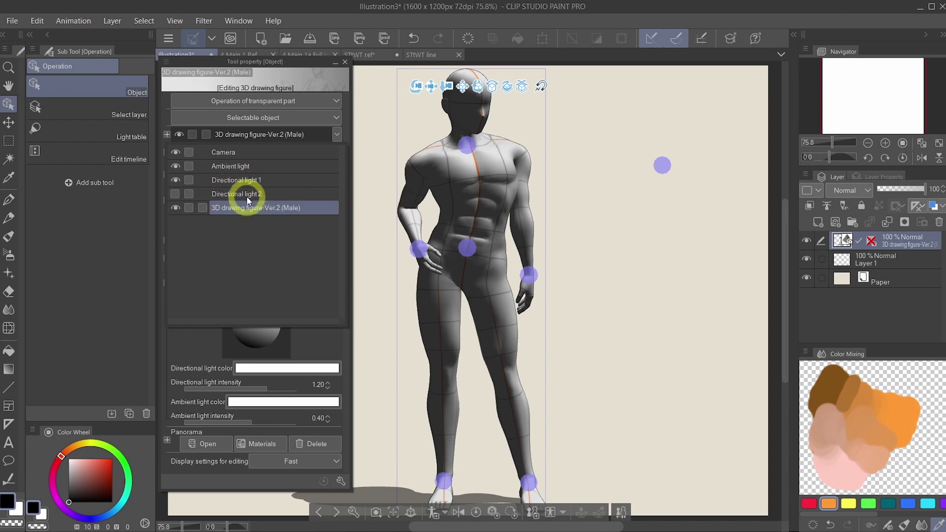
{"action": "left_click", "coordinate": [174, 193]}
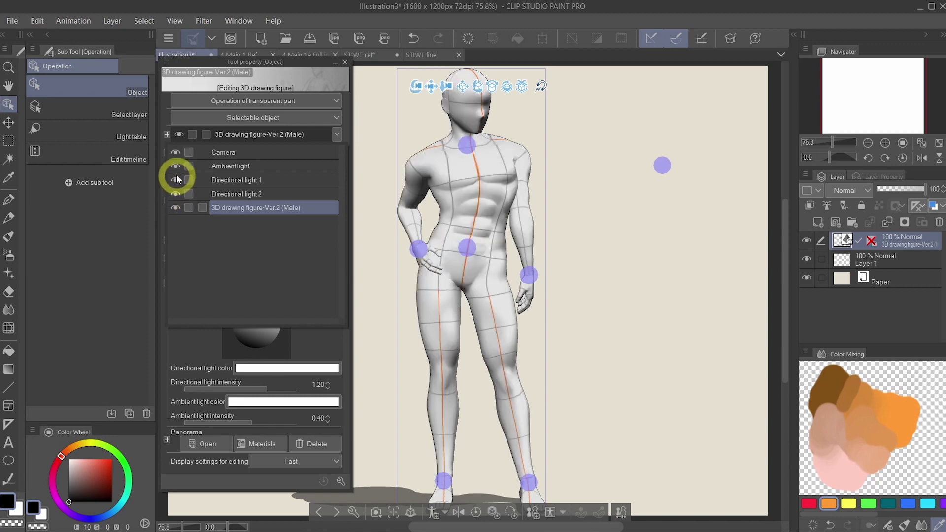
{"action": "left_click", "coordinate": [337, 134]}
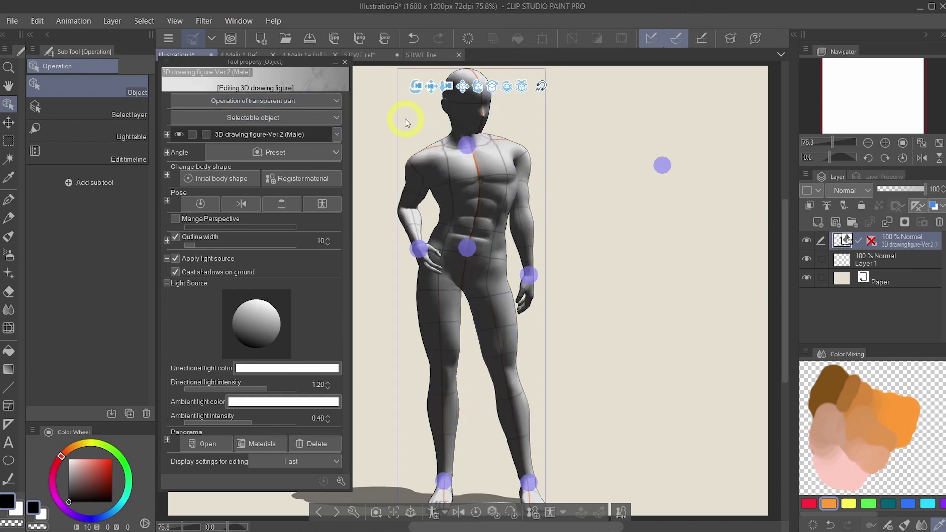
Turn on Directional light 2 in the figure's object list.
{"action": "left_click", "coordinate": [337, 135]}
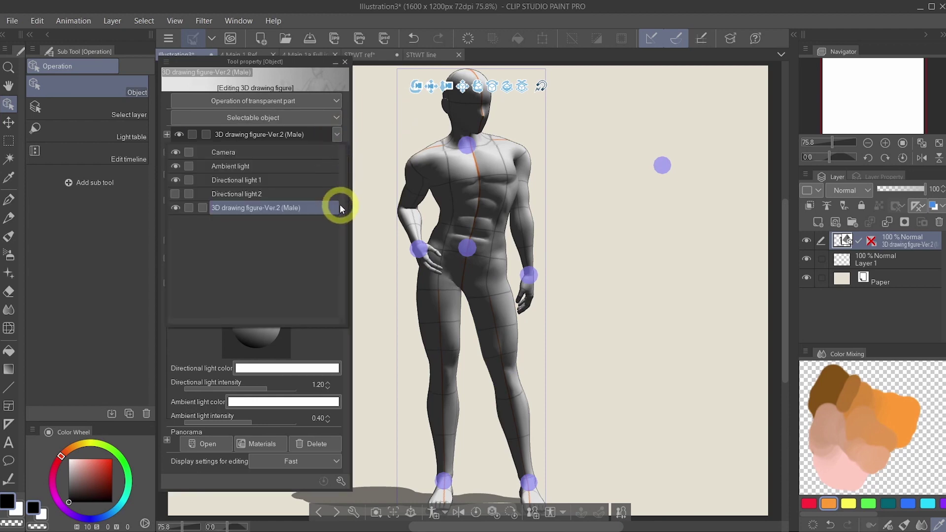
{"action": "left_click", "coordinate": [175, 193]}
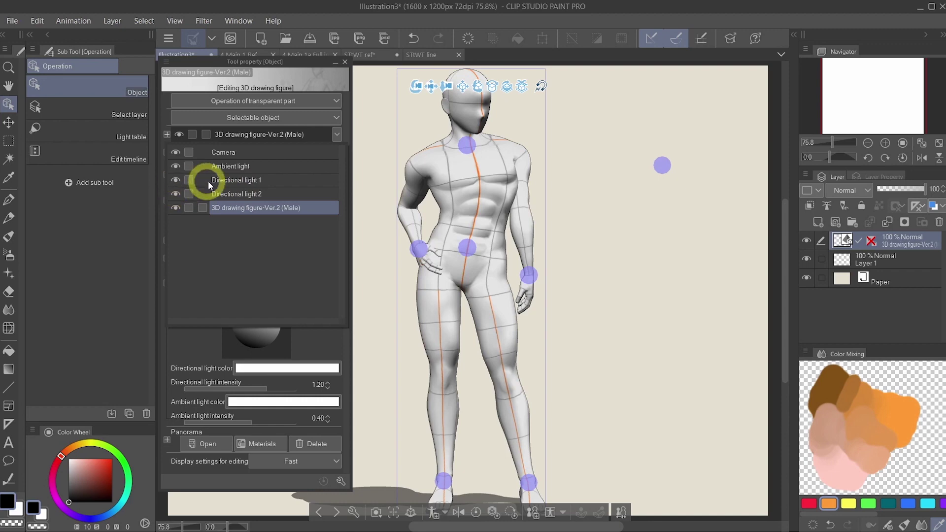
Select Directional light 2 in the figure's object list and rotate its angle to light the figure from the front.
{"action": "left_click", "coordinate": [264, 194]}
{"action": "left_click", "coordinate": [336, 121]}
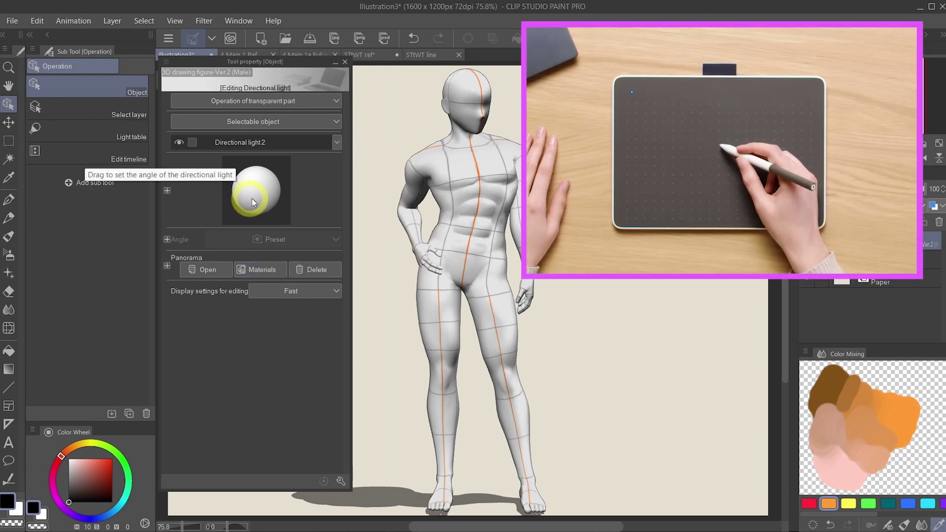
{"action": "mouse_move", "coordinate": [252, 199]}
{"action": "left_mouse_down"}
{"action": "mouse_move", "coordinate": [289, 188]}
{"action": "mouse_move", "coordinate": [312, 209]}
{"action": "mouse_move", "coordinate": [251, 192]}
{"action": "mouse_move", "coordinate": [261, 197]}
{"action": "left_mouse_up"}
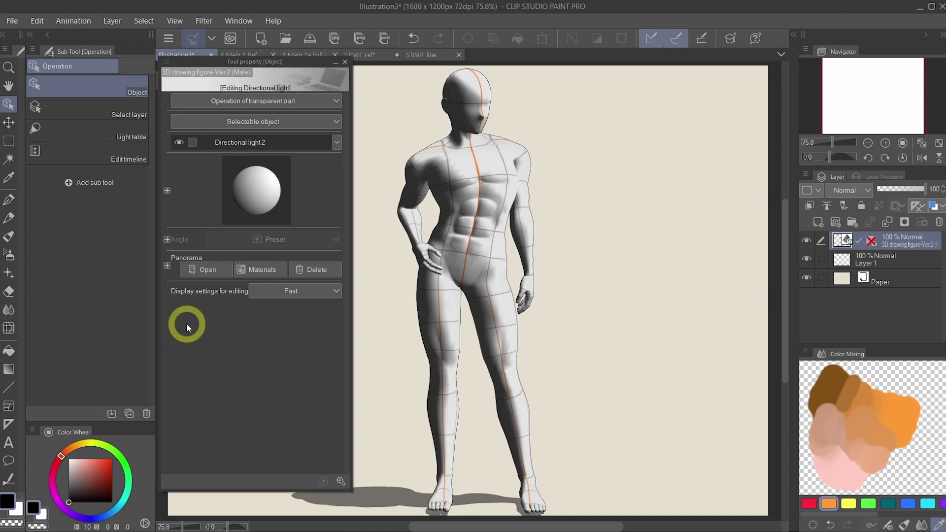
Expand Directional light 2's detailed settings and set its light color to the dark red 924949.
{"action": "left_click", "coordinate": [167, 191]}
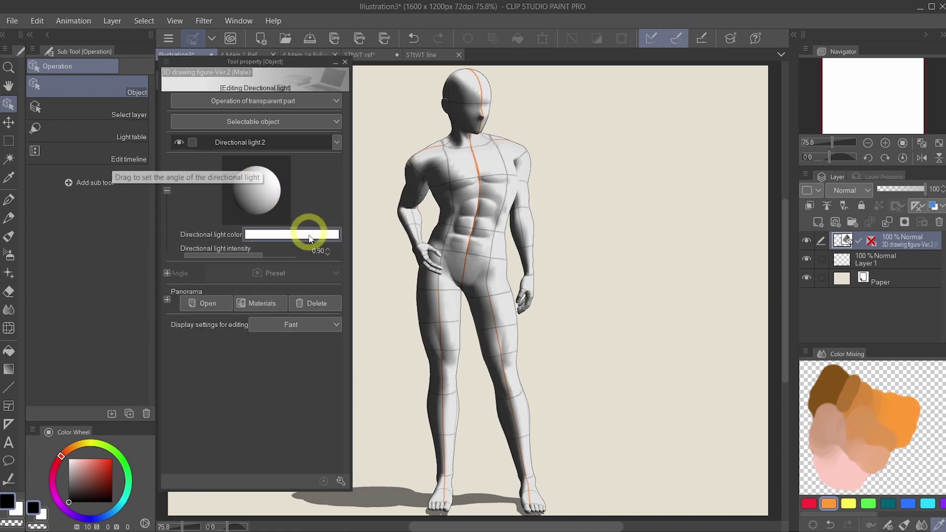
{"action": "left_click", "coordinate": [318, 235]}
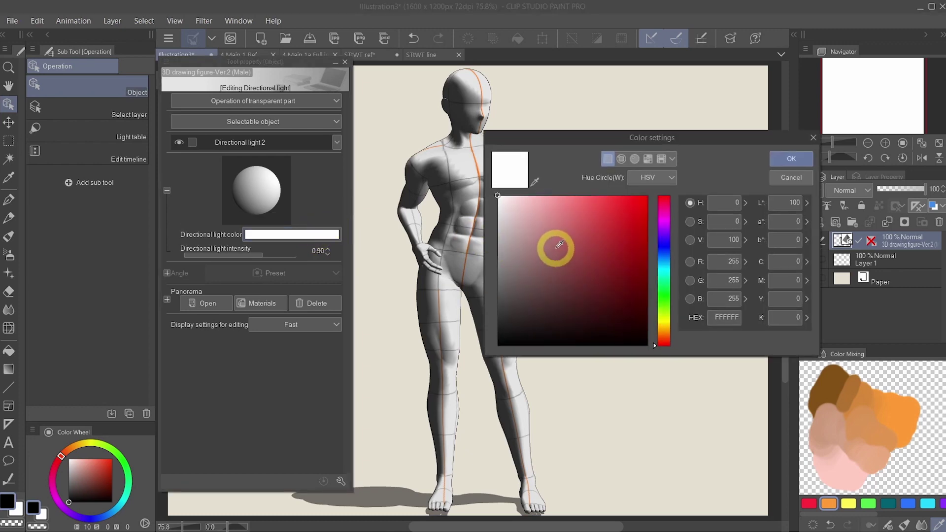
{"action": "left_click", "coordinate": [561, 248]}
{"action": "left_click", "coordinate": [572, 259]}
{"action": "left_click", "coordinate": [832, 177]}
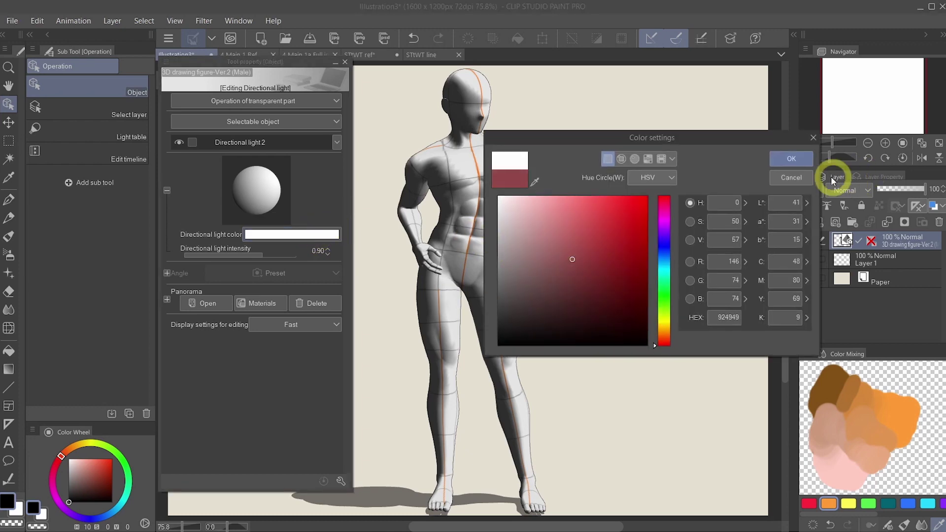
{"action": "left_click", "coordinate": [793, 158]}
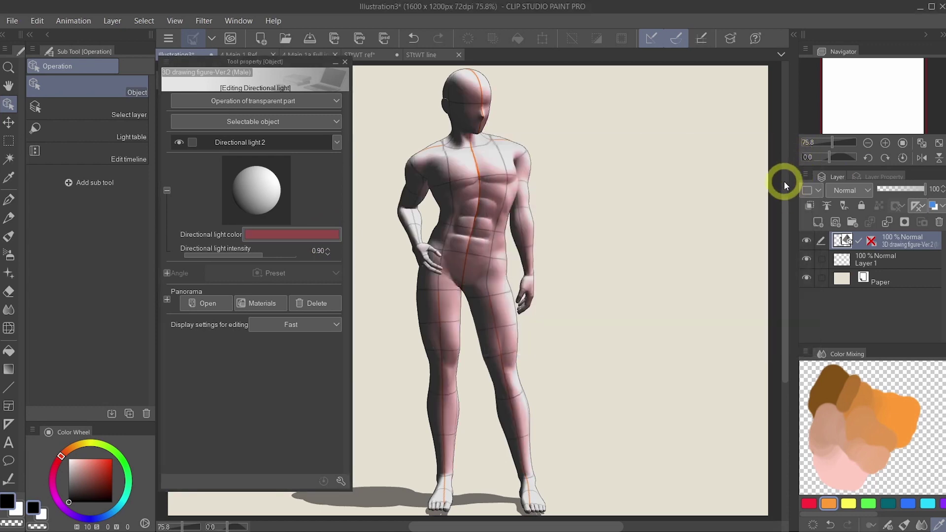
Rotate Directional light 2 to shine from the figure's lower left side of the canvas, and reselect 3D drawing figure-Ver.2 (Male).
{"action": "mouse_move", "coordinate": [263, 200]}
{"action": "left_mouse_down"}
{"action": "mouse_move", "coordinate": [257, 185]}
{"action": "mouse_move", "coordinate": [245, 197]}
{"action": "mouse_move", "coordinate": [267, 173]}
{"action": "mouse_move", "coordinate": [259, 193]}
{"action": "left_mouse_up"}
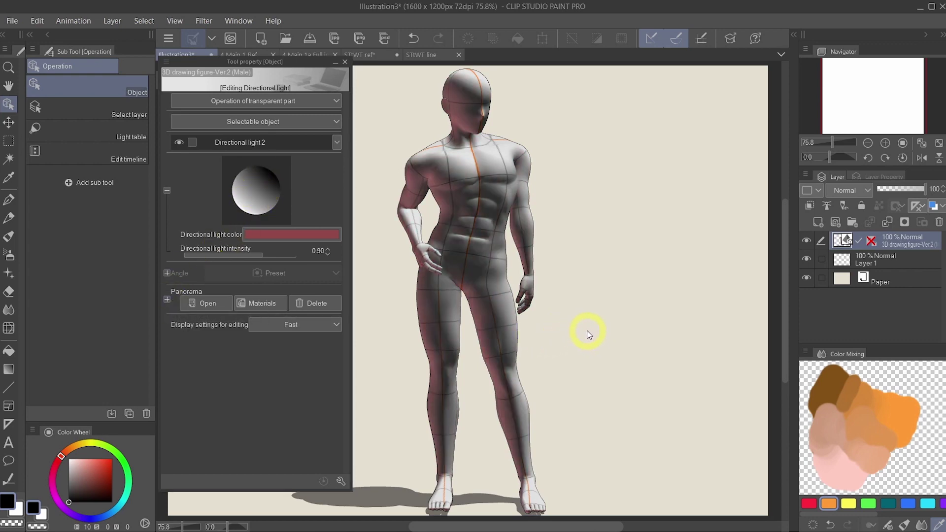
{"action": "left_click", "coordinate": [337, 142]}
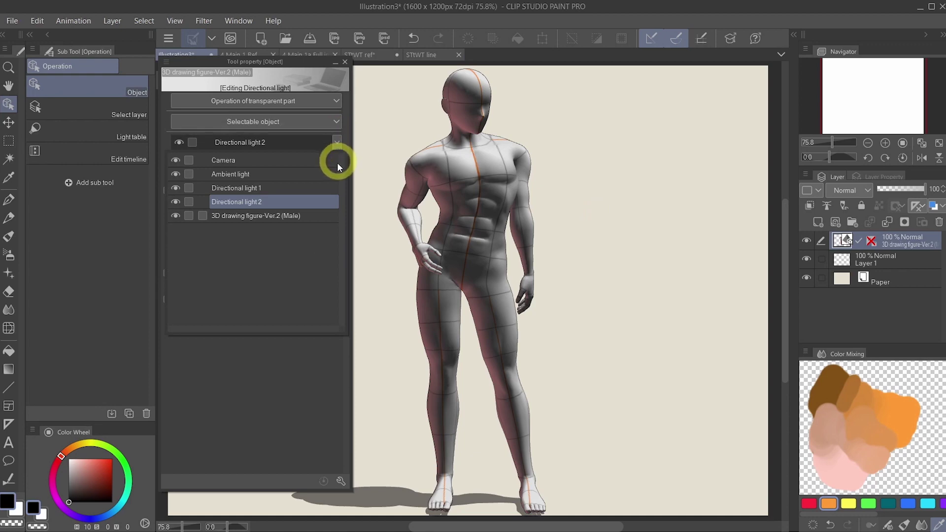
{"action": "left_click", "coordinate": [335, 140]}
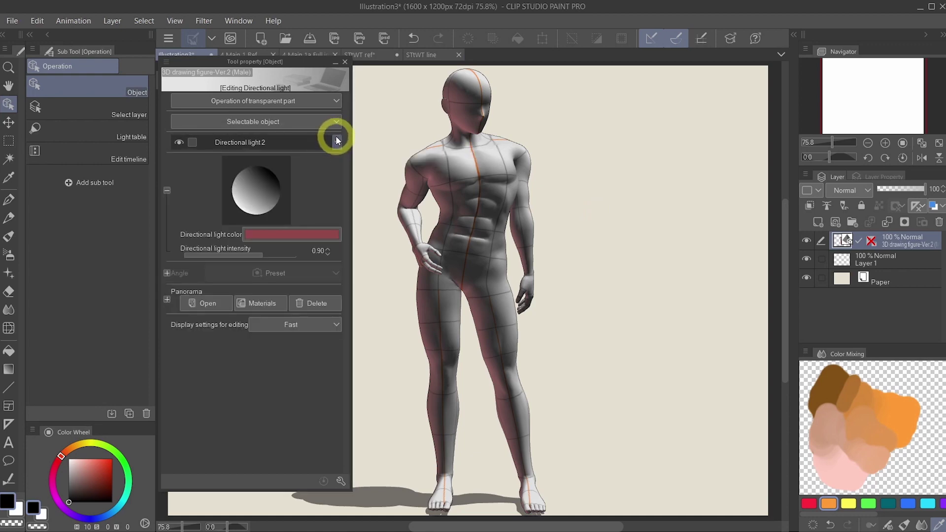
{"action": "left_click", "coordinate": [337, 143]}
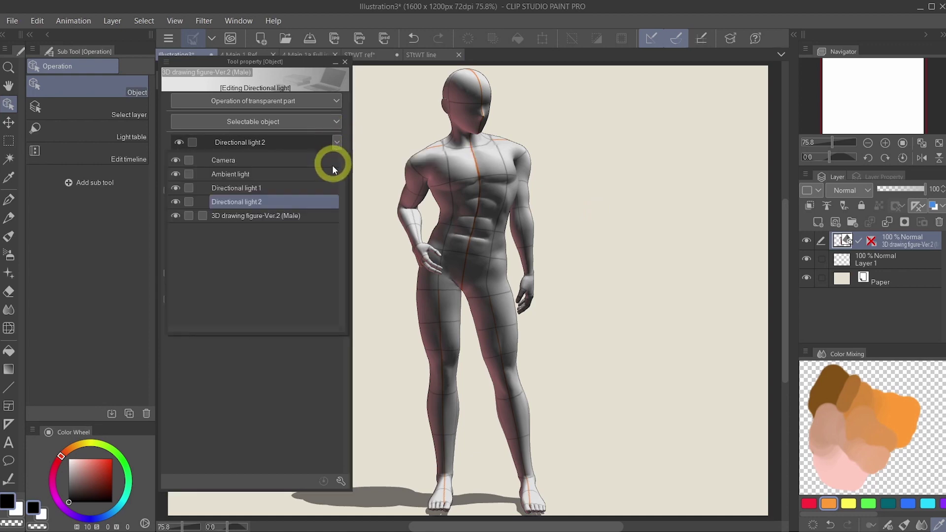
{"action": "left_click", "coordinate": [304, 216]}
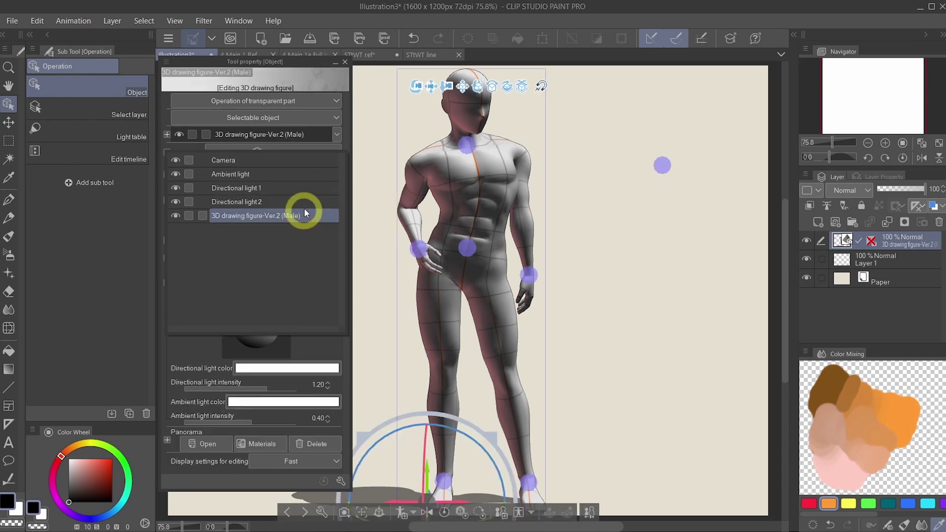
{"action": "left_click", "coordinate": [338, 130]}
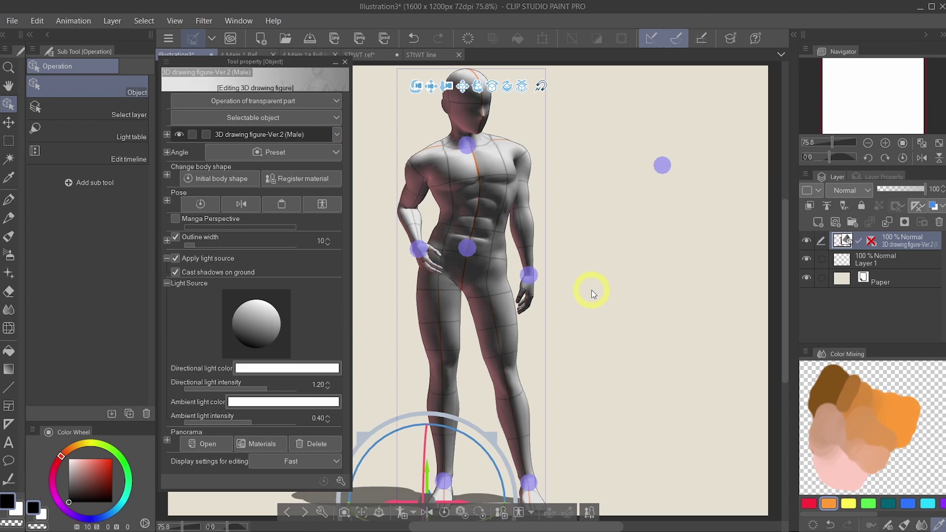
Rotate the hand resting on the figure's hip at the wrist and close its fingers into a fist with the hand pose controls.
{"action": "left_click", "coordinate": [425, 262]}
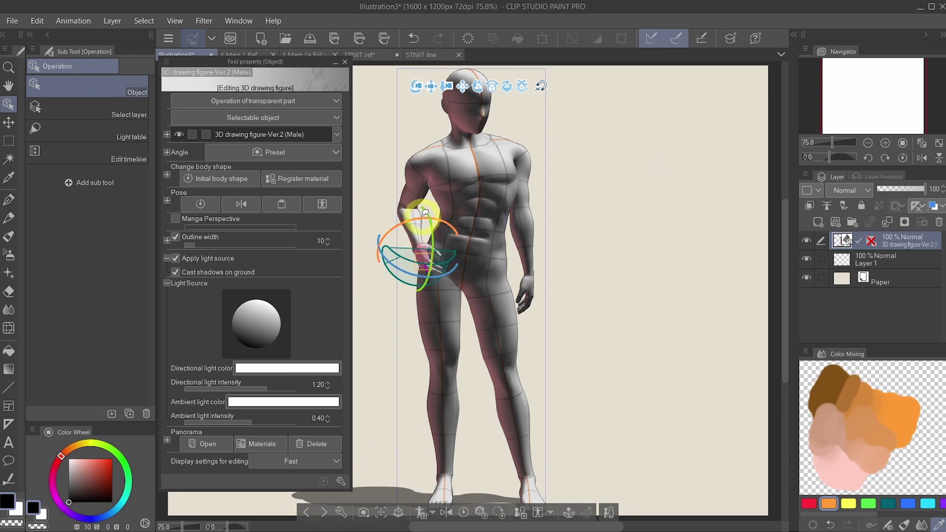
{"action": "left_click_drag", "start_coordinate": [424, 213], "coordinate": [451, 210]}
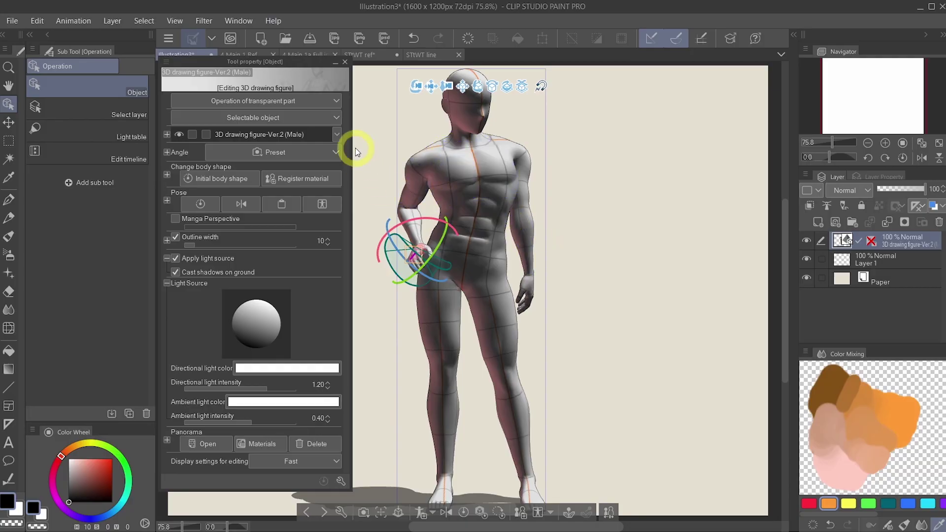
{"action": "left_click", "coordinate": [167, 201]}
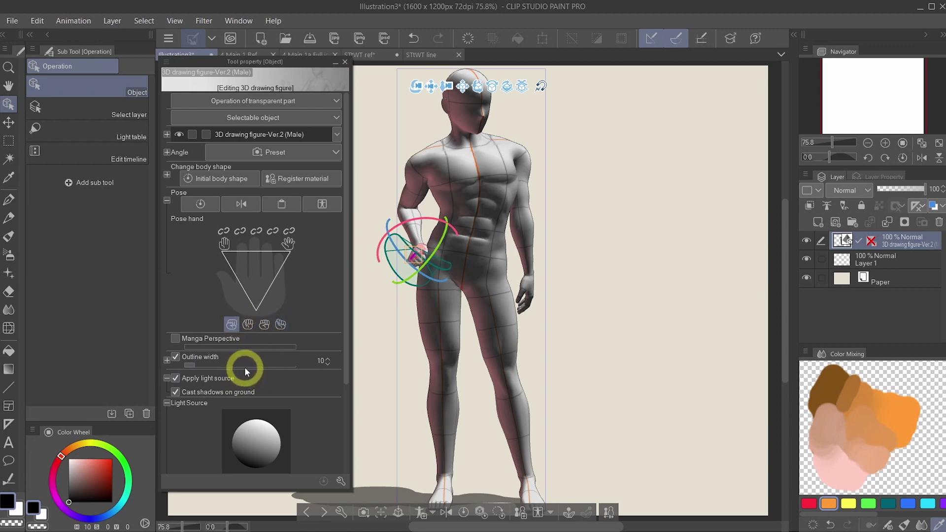
{"action": "left_click_drag", "start_coordinate": [277, 264], "coordinate": [297, 252]}
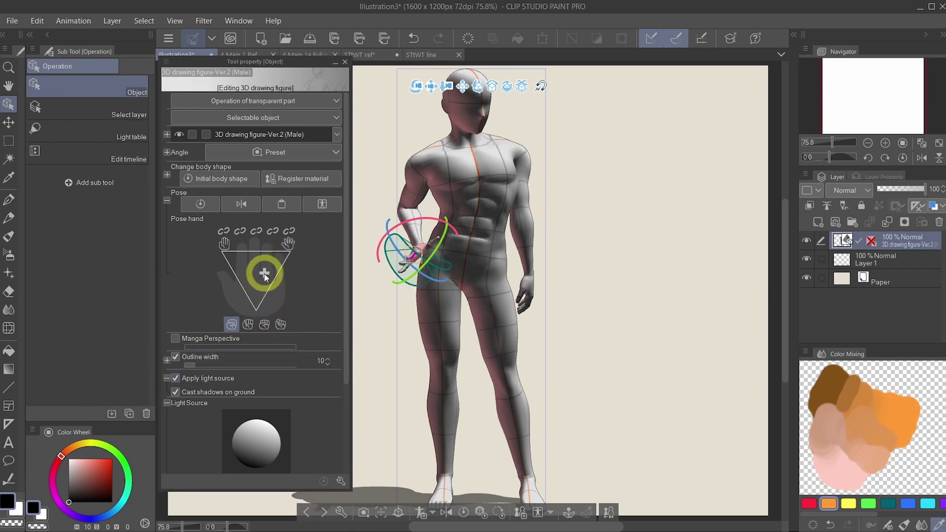
{"action": "left_click_drag", "start_coordinate": [265, 276], "coordinate": [255, 315]}
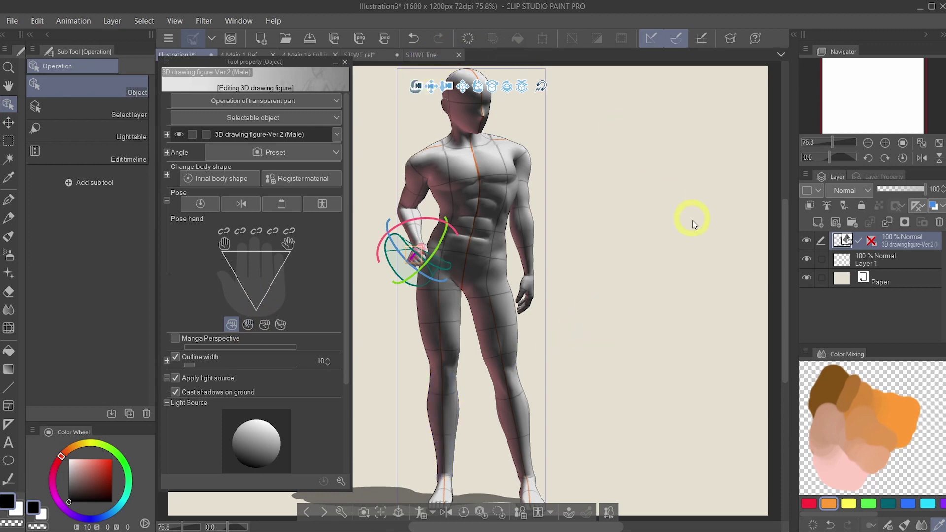
Orbit the camera around the figure, swing its left upper arm away from the body and bend the forearm at the elbow.
{"action": "left_click_drag", "start_coordinate": [690, 265], "coordinate": [606, 268]}
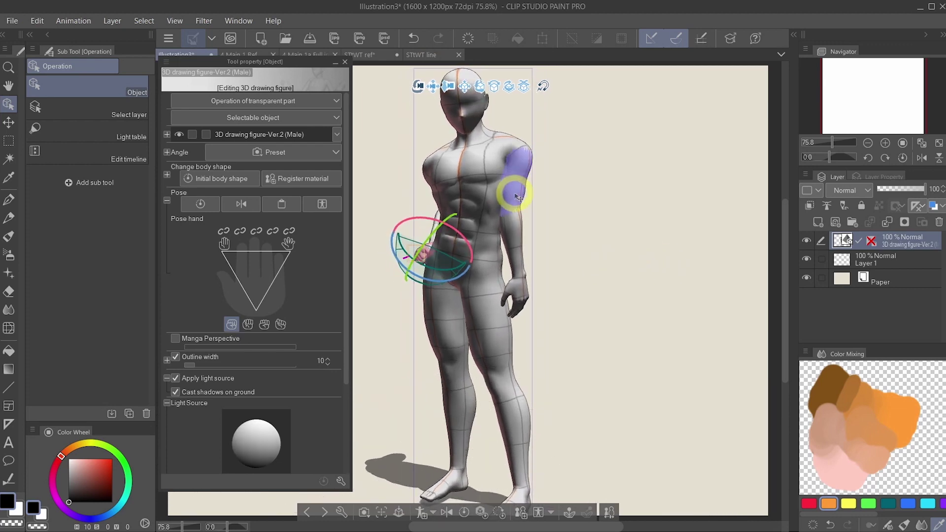
{"action": "left_click", "coordinate": [521, 180]}
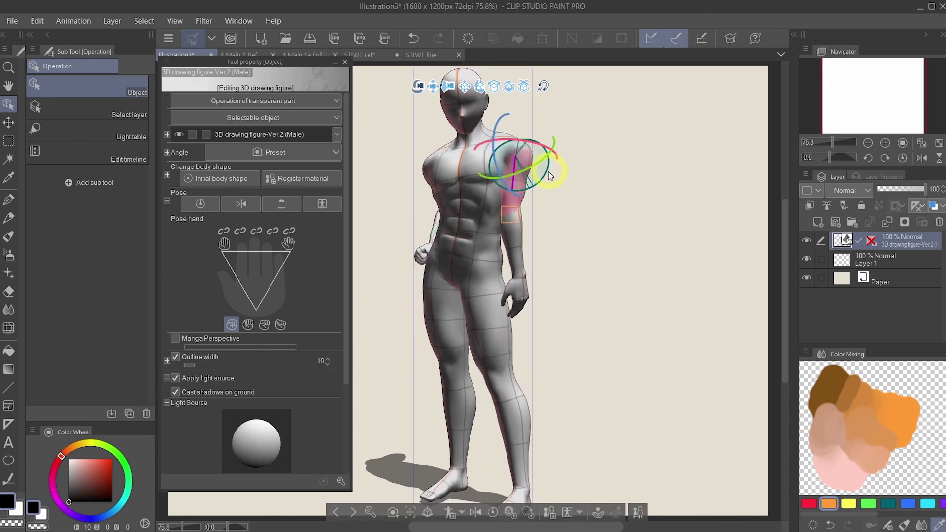
{"action": "left_click_drag", "start_coordinate": [495, 154], "coordinate": [501, 164]}
{"action": "left_click", "coordinate": [539, 236]}
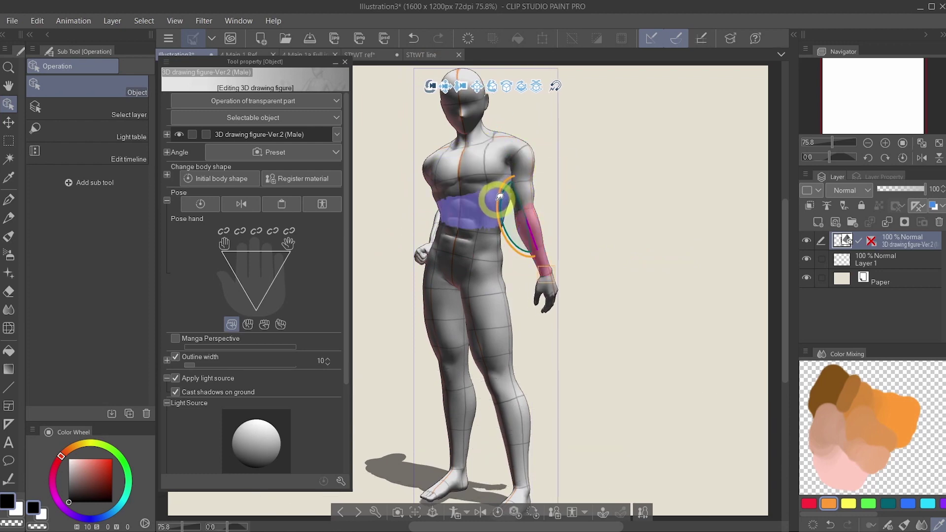
{"action": "left_click_drag", "start_coordinate": [500, 197], "coordinate": [502, 183]}
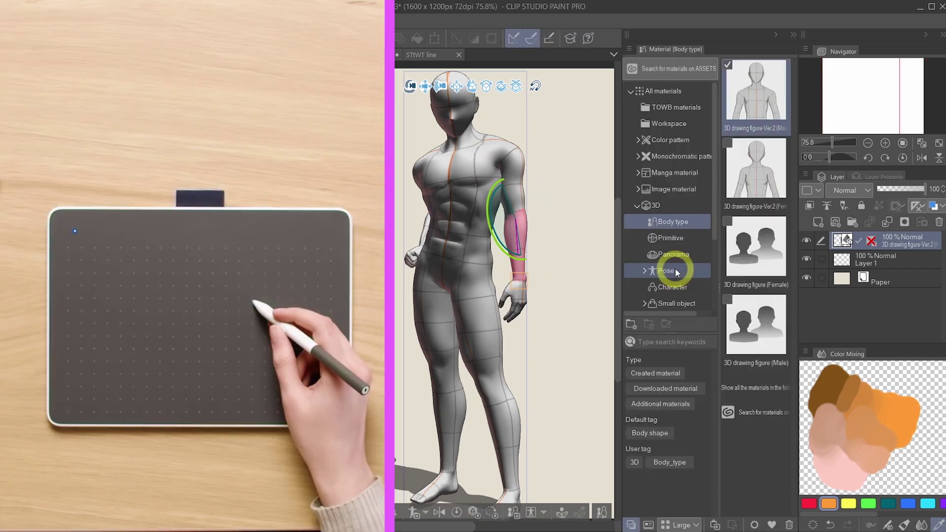
Find the Straight left pose in the 3D pose materials and apply it to the figure.
{"action": "left_click", "coordinate": [676, 273]}
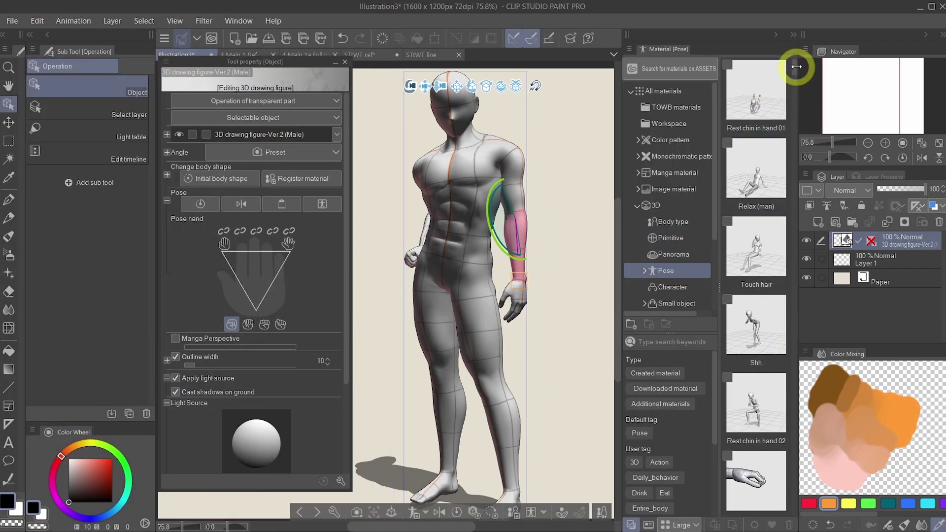
{"action": "left_click_drag", "start_coordinate": [797, 69], "coordinate": [800, 102]}
{"action": "left_click", "coordinate": [759, 284]}
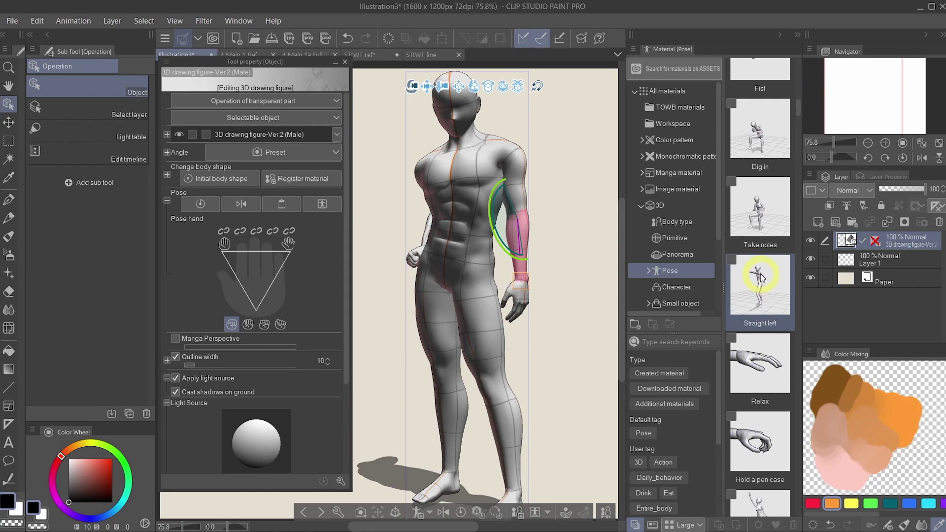
{"action": "left_click_drag", "start_coordinate": [760, 277], "coordinate": [461, 259]}
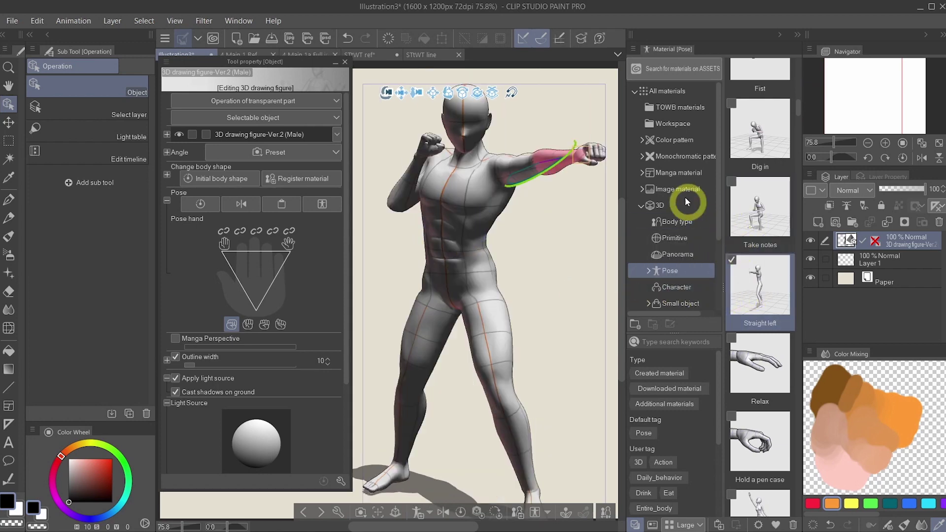
Orbit the camera so the punching arm points towards the viewer, and raise the camera's perspective to 10.85.
{"action": "left_click_drag", "start_coordinate": [606, 79], "coordinate": [551, 77]}
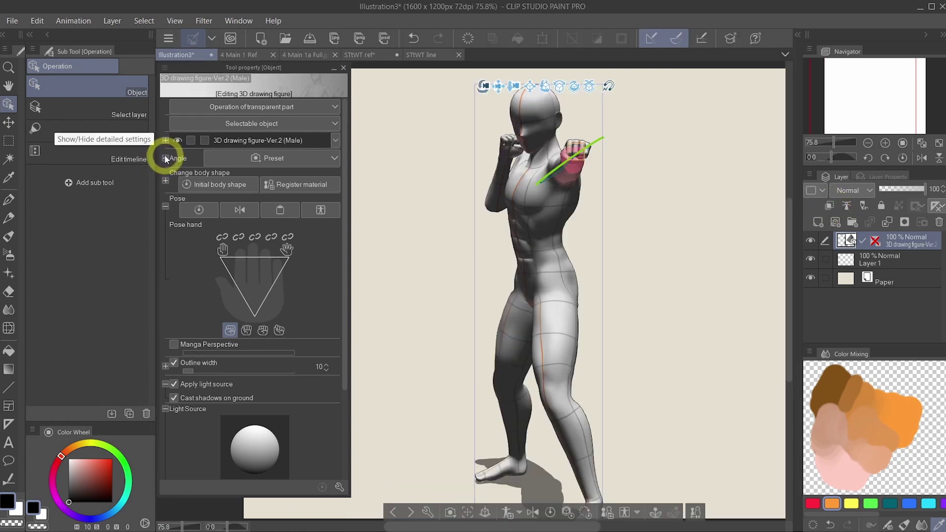
{"action": "left_click", "coordinate": [165, 159]}
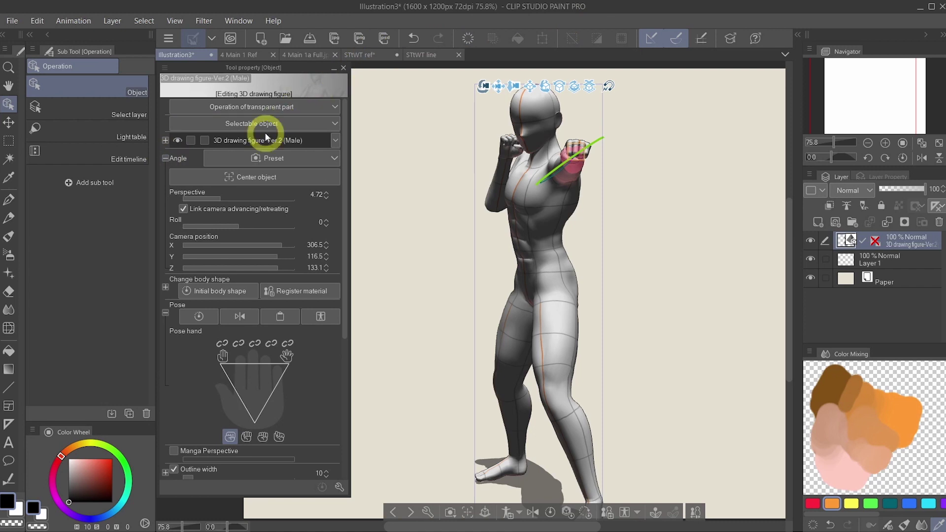
{"action": "left_click_drag", "start_coordinate": [221, 194], "coordinate": [241, 193]}
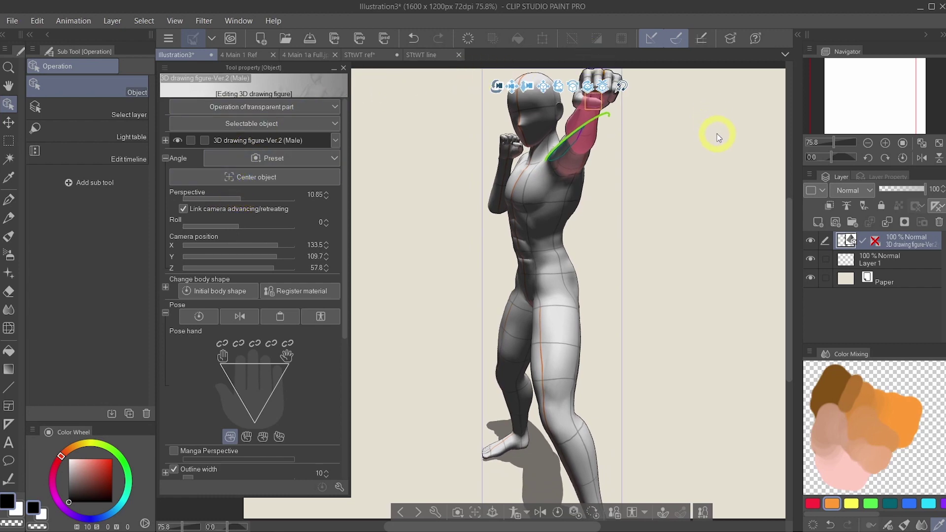
Try a higher camera angle looking down on the punching figure, and undo that camera change.
{"action": "left_click_drag", "start_coordinate": [729, 147], "coordinate": [727, 171]}
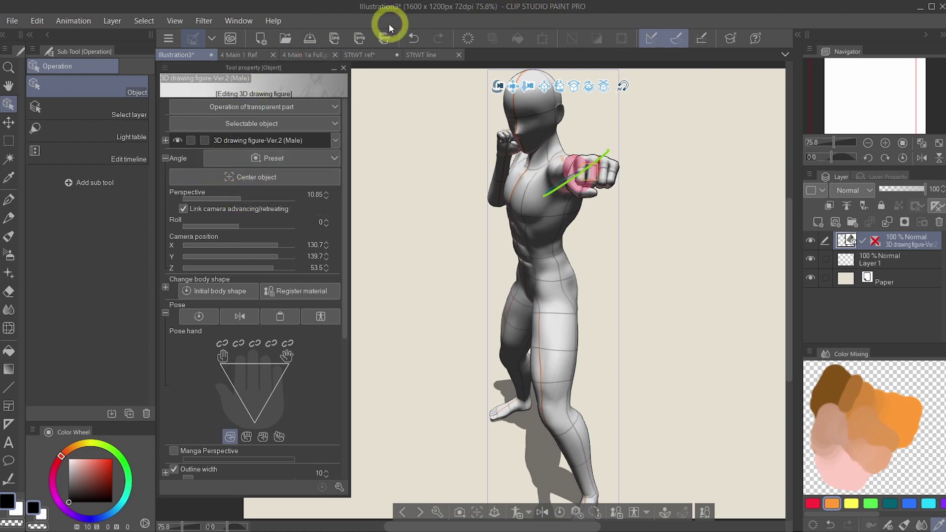
{"action": "left_click", "coordinate": [413, 38]}
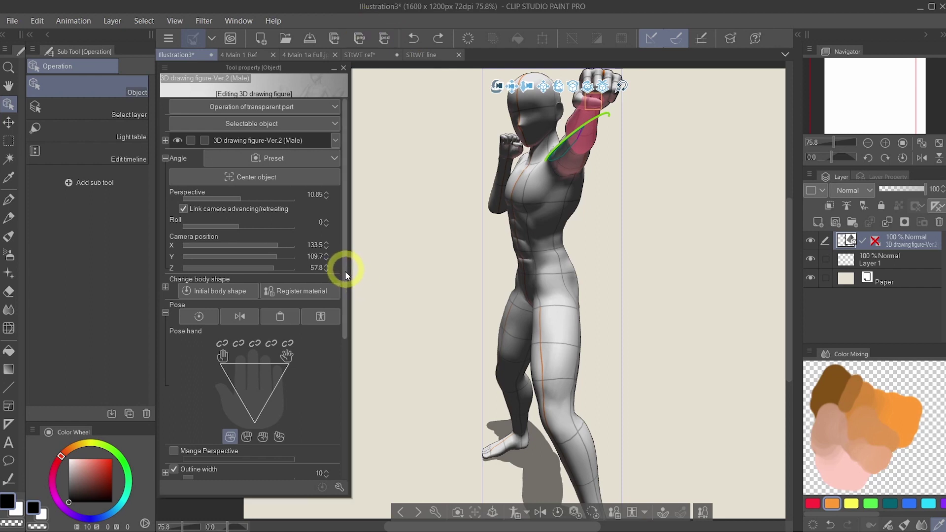
Turn on Manga Perspective at 0.50 and orbit the camera higher so the punching fist is exaggerated towards the viewer.
{"action": "left_click_drag", "start_coordinate": [346, 275], "coordinate": [348, 318]}
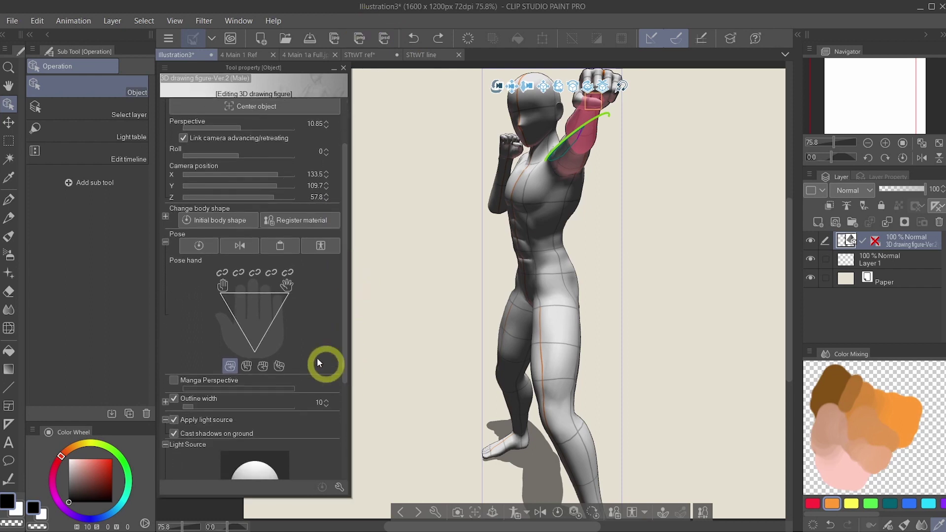
{"action": "left_click", "coordinate": [174, 379]}
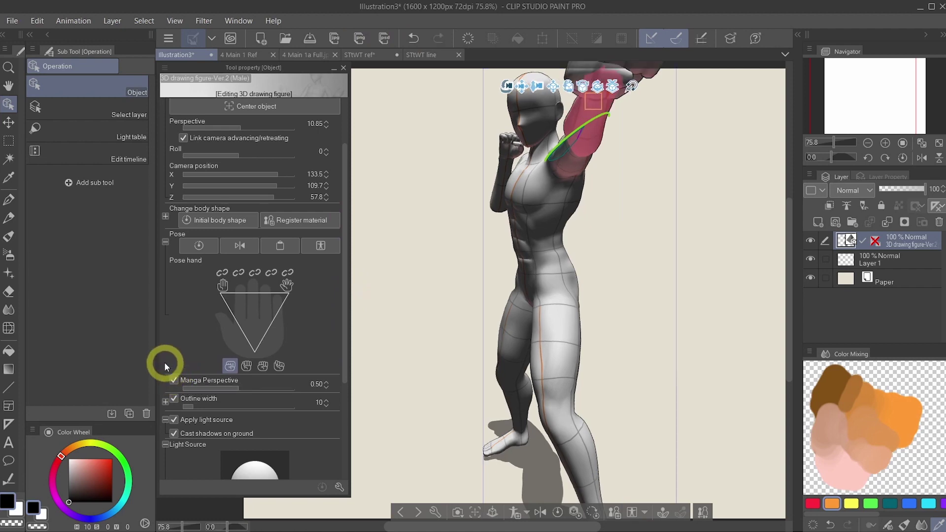
{"action": "left_click_drag", "start_coordinate": [425, 439], "coordinate": [744, 239]}
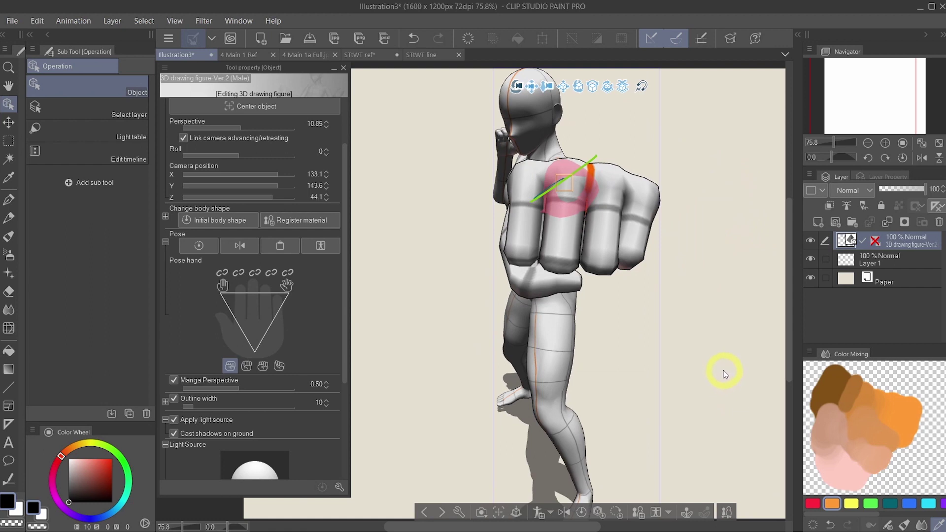
Compare the punching figure with and without Manga Perspective, leaving the option turned off.
{"action": "left_click", "coordinate": [174, 380]}
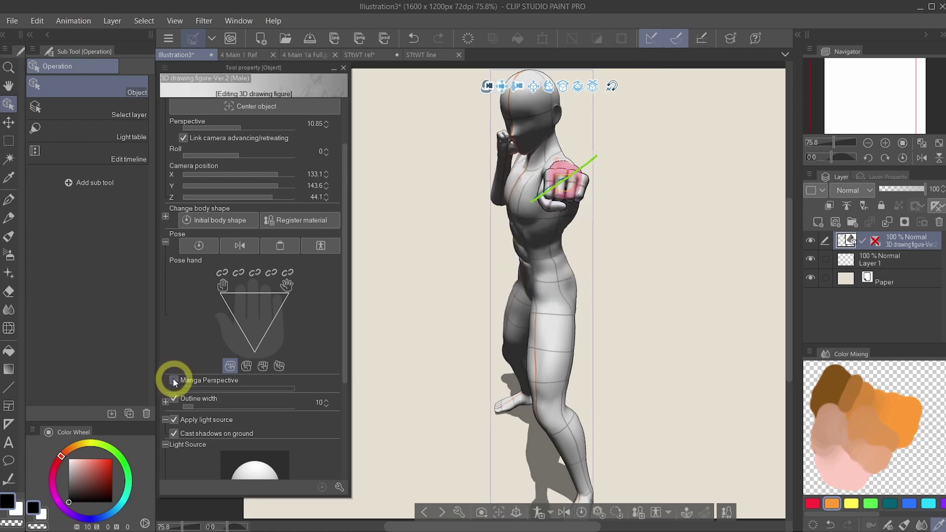
{"action": "left_click", "coordinate": [173, 380]}
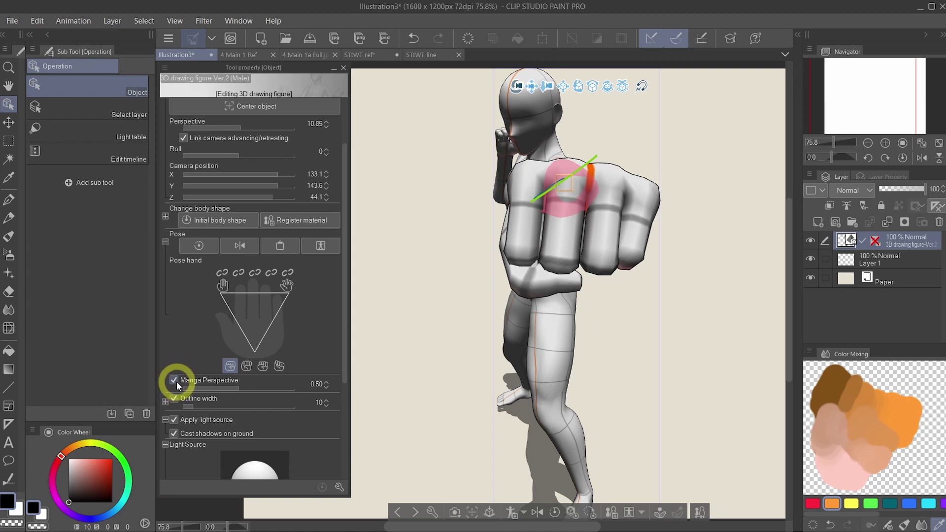
{"action": "left_click", "coordinate": [174, 380]}
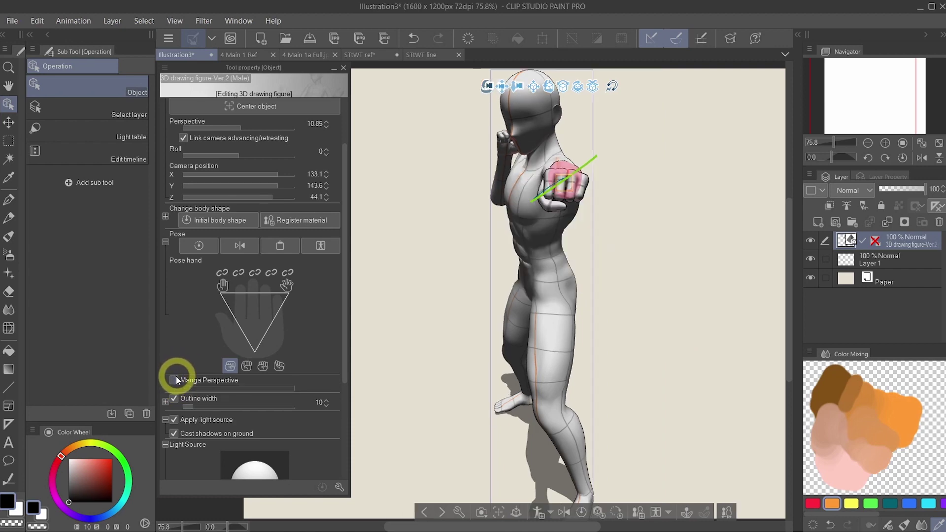
Turn Manga Perspective back on for the punching figure and look through its other object settings down to the light source.
{"action": "left_click", "coordinate": [174, 380]}
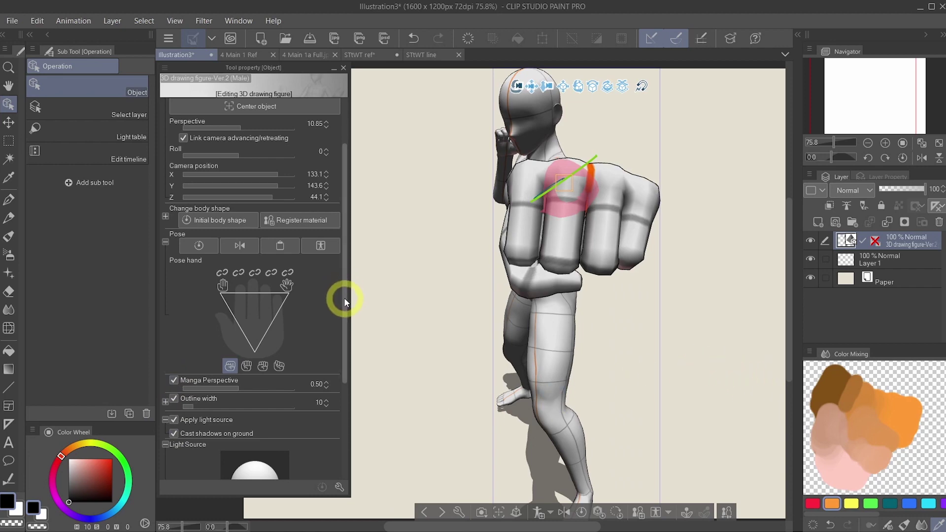
{"action": "scroll", "coordinate": [345, 281], "scroll_direction": "up", "scroll_amount": 3}
{"action": "scroll", "coordinate": [348, 276], "scroll_direction": "down", "scroll_amount": 5}
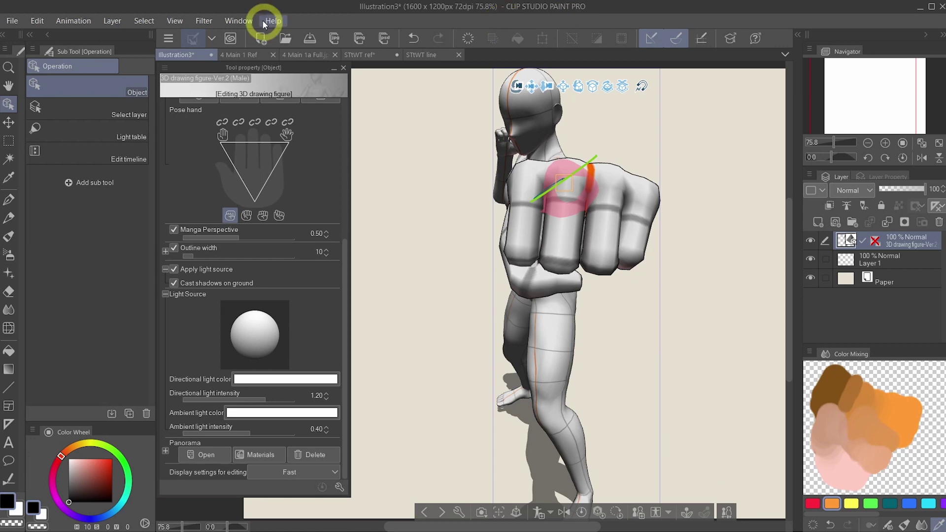
Compare the 3D figure reference in 4 Main 1 Ref with the finished painting in 4 Main 1a Full.jpg.
{"action": "left_click", "coordinate": [249, 55]}
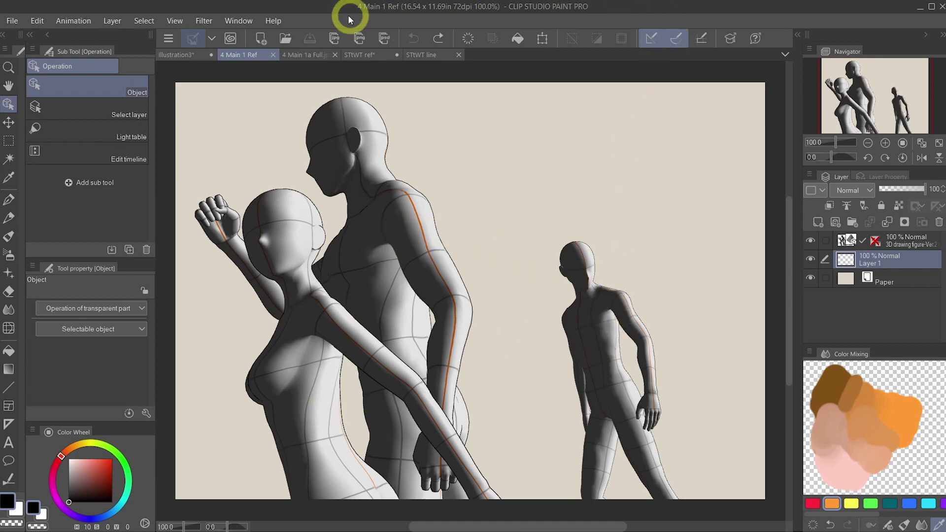
{"action": "left_click", "coordinate": [309, 55]}
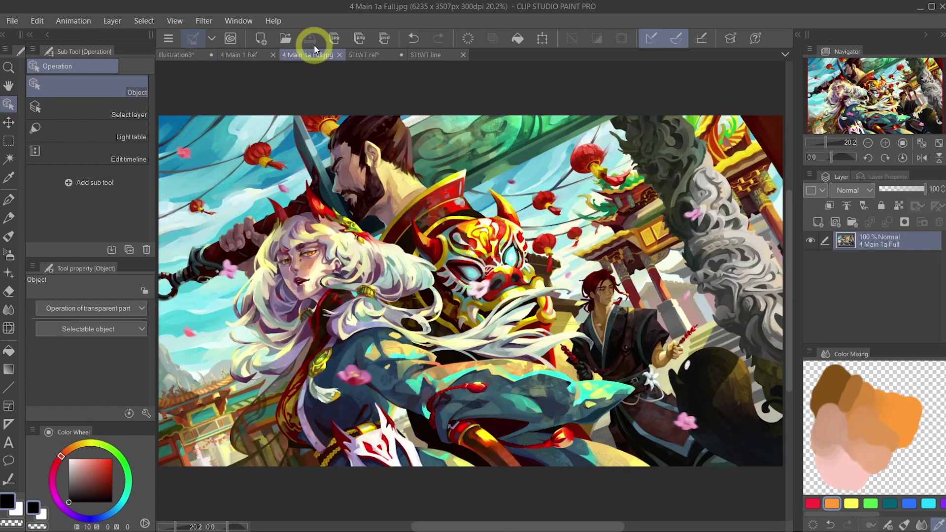
{"action": "left_click", "coordinate": [245, 55]}
Compare the posed 3D figure group in STtWT ref with the line drawing in STtWT line.
{"action": "left_click", "coordinate": [360, 55]}
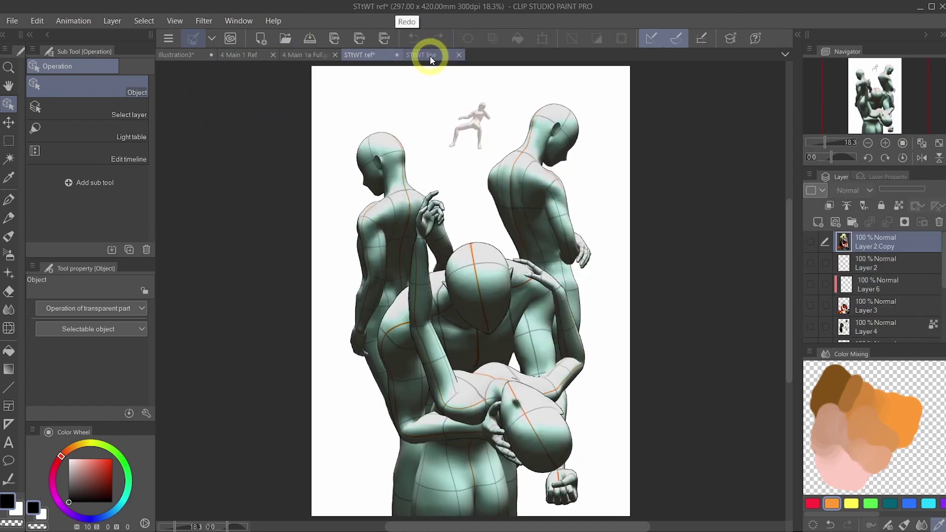
{"action": "left_click", "coordinate": [432, 55]}
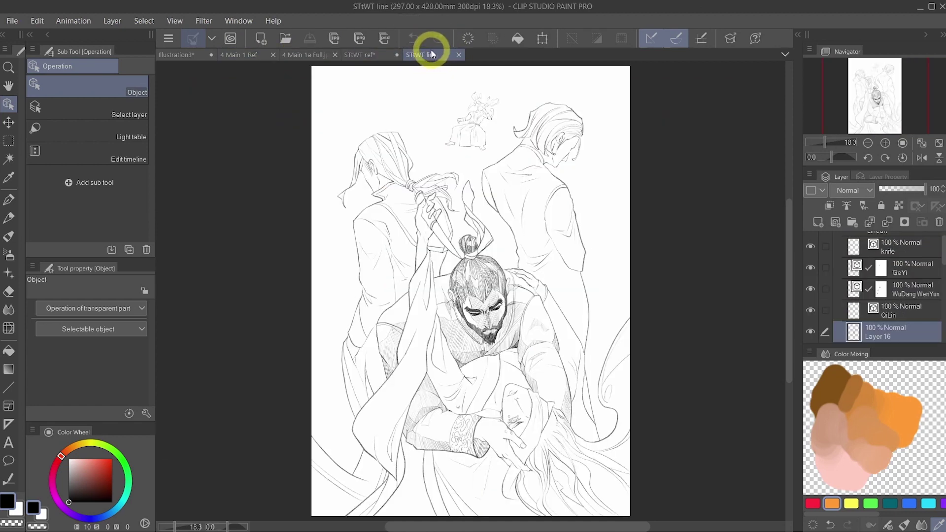
{"action": "left_click", "coordinate": [363, 56]}
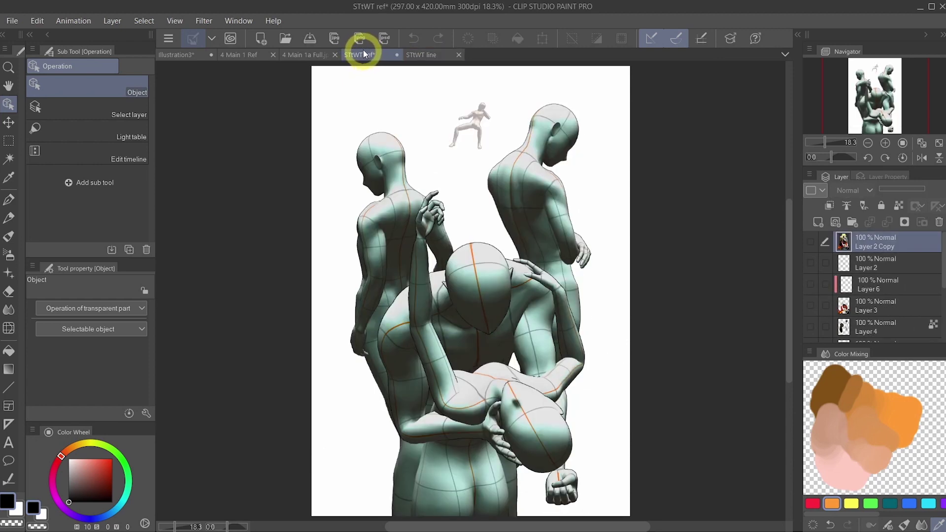